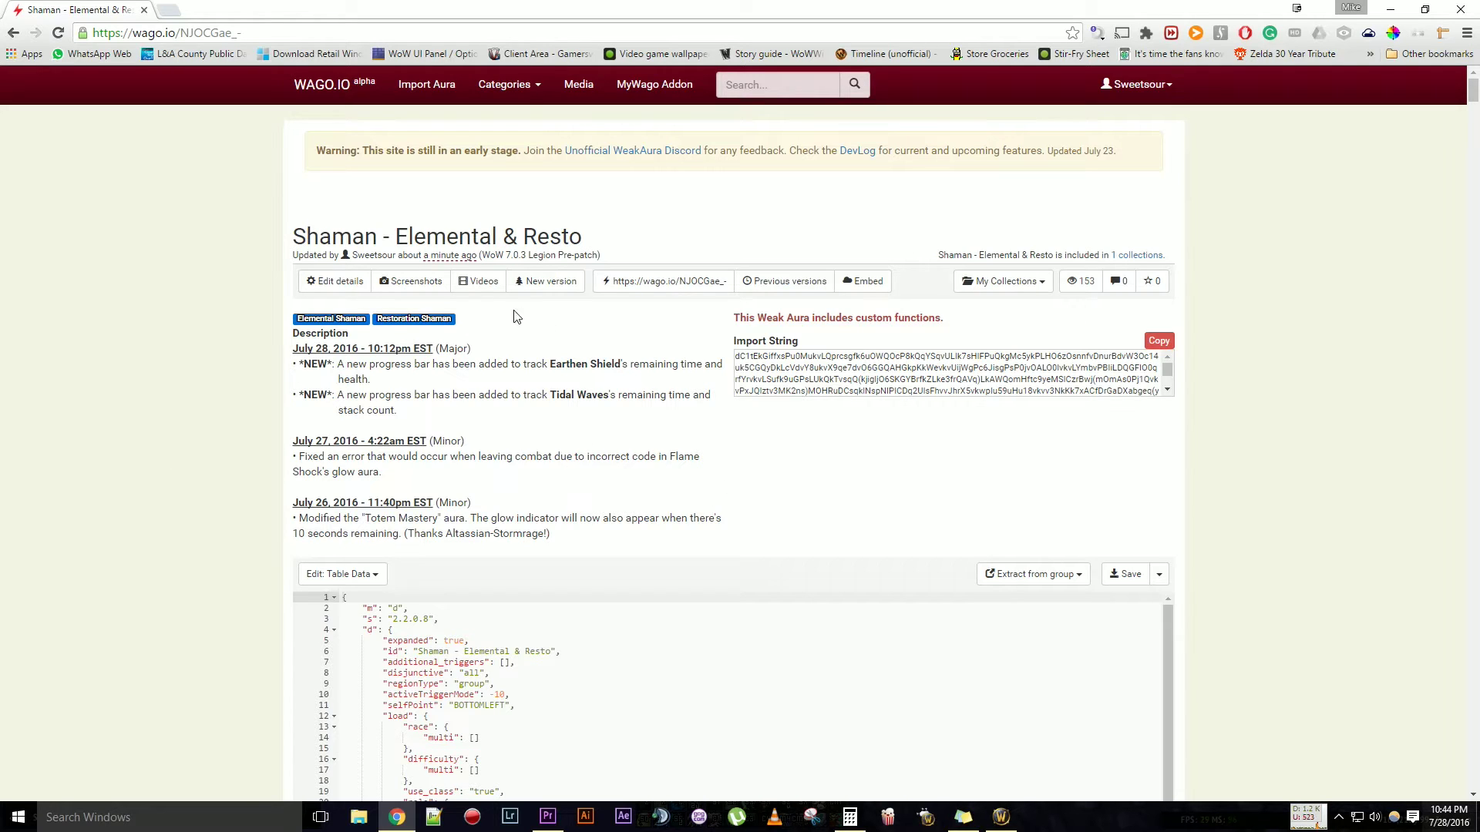
Review the July 28 changelog, then list the aura's previous versions (Versions 1–6)
drag(289, 345, 433, 406)
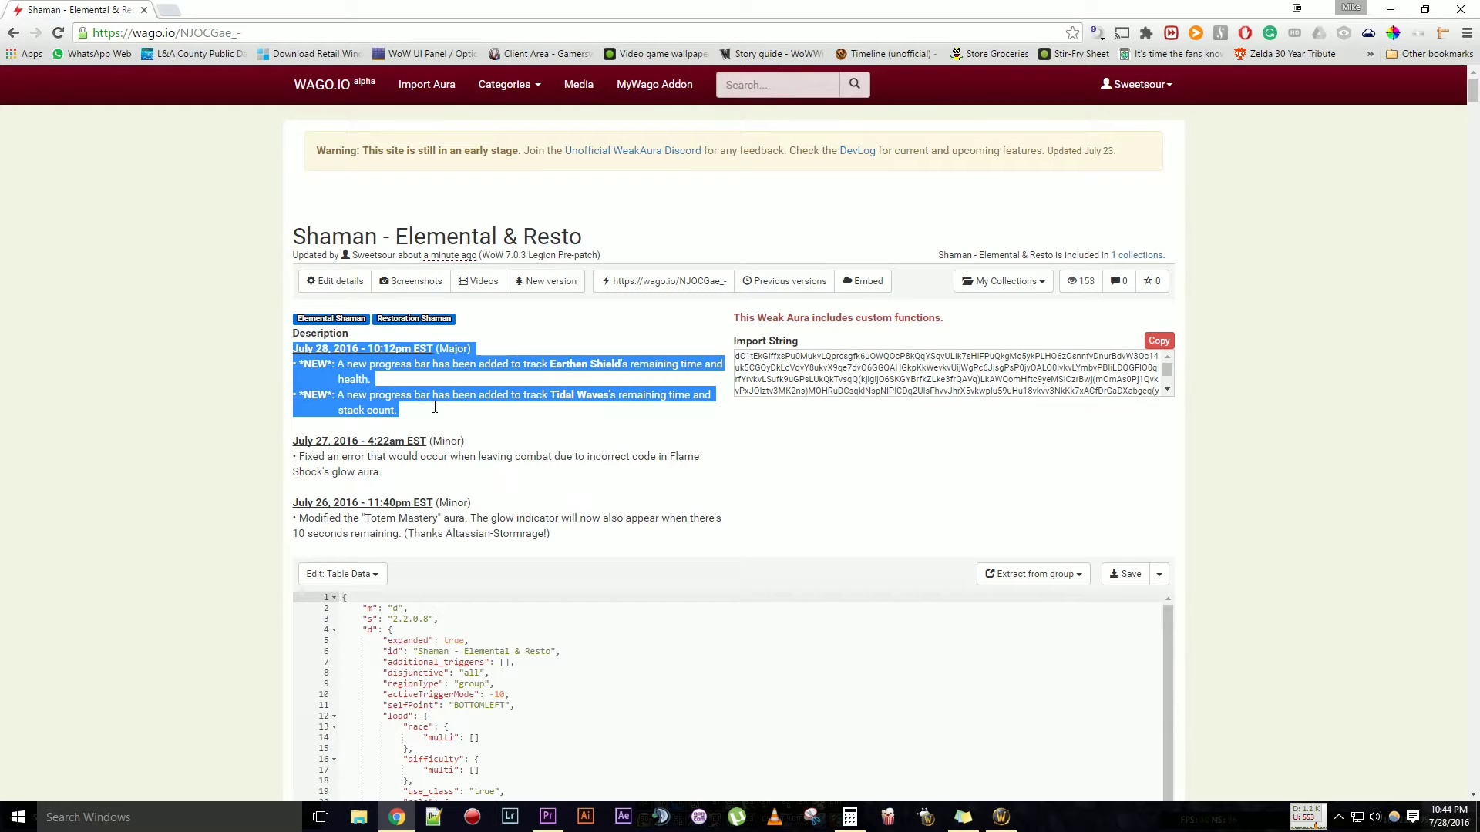
click(309, 350)
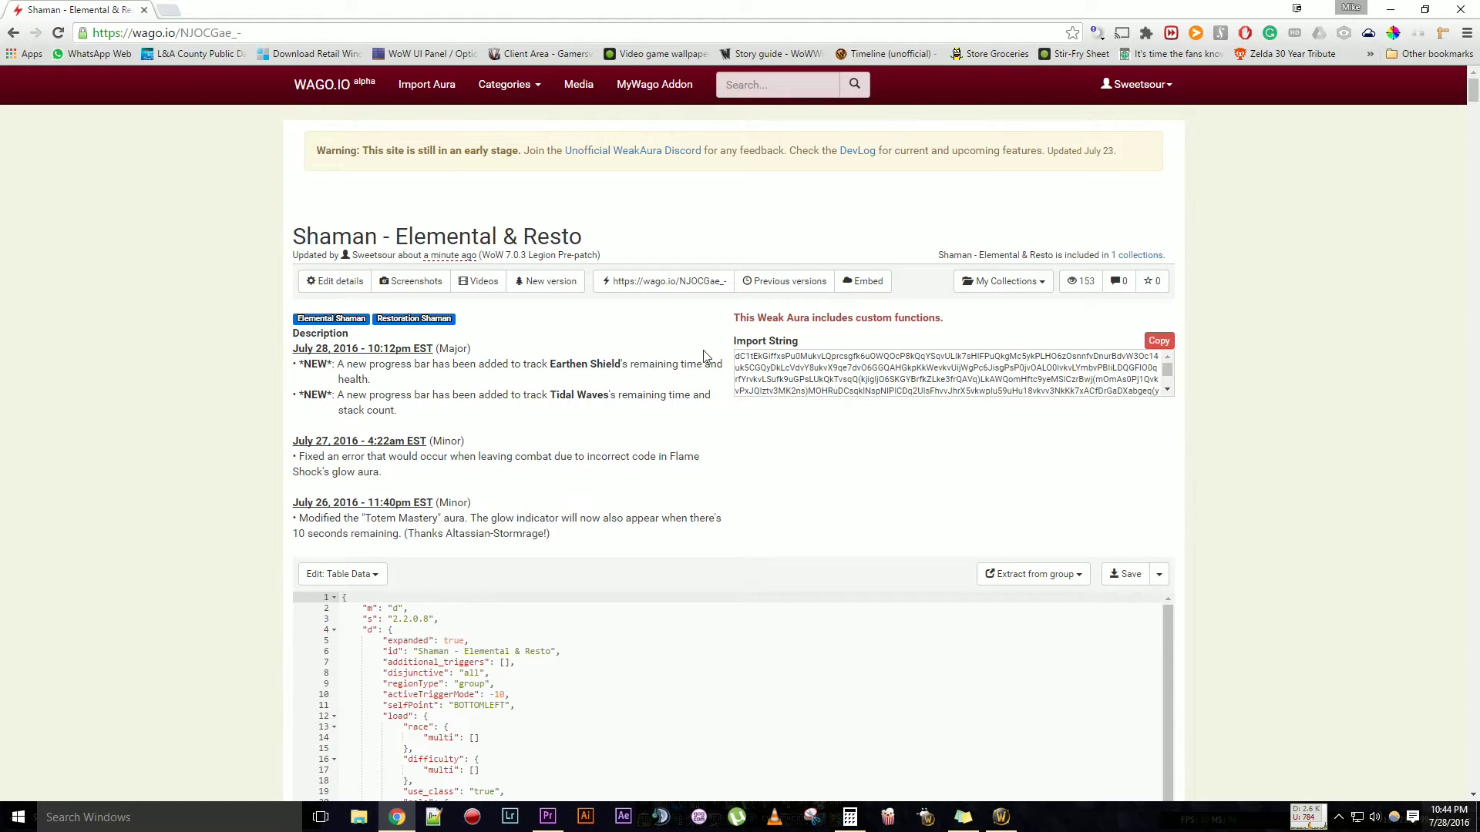
click(775, 282)
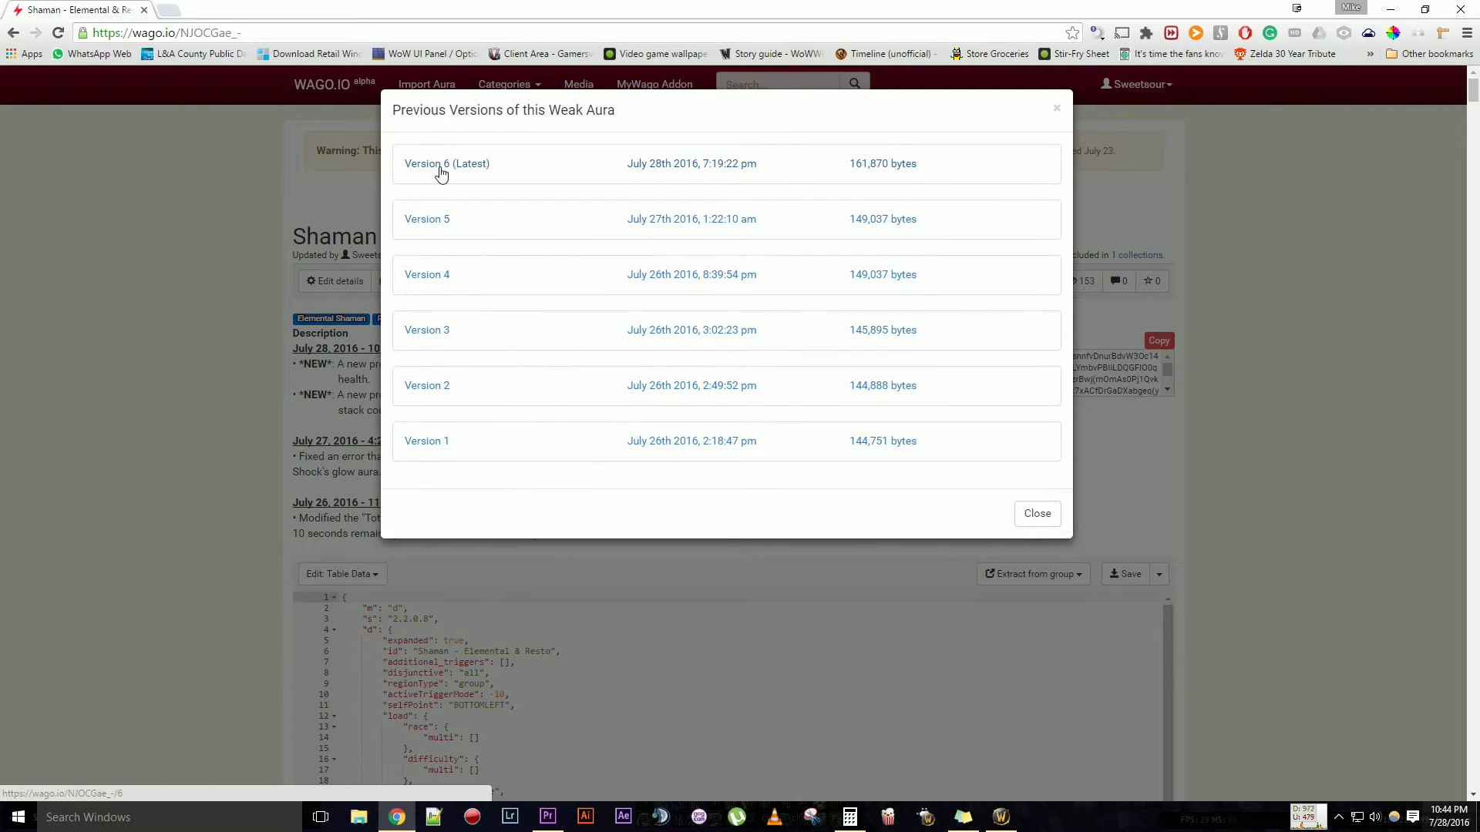
Close the version list, copy the full Wago.io import string, and switch to World of Warcraft
click(1038, 516)
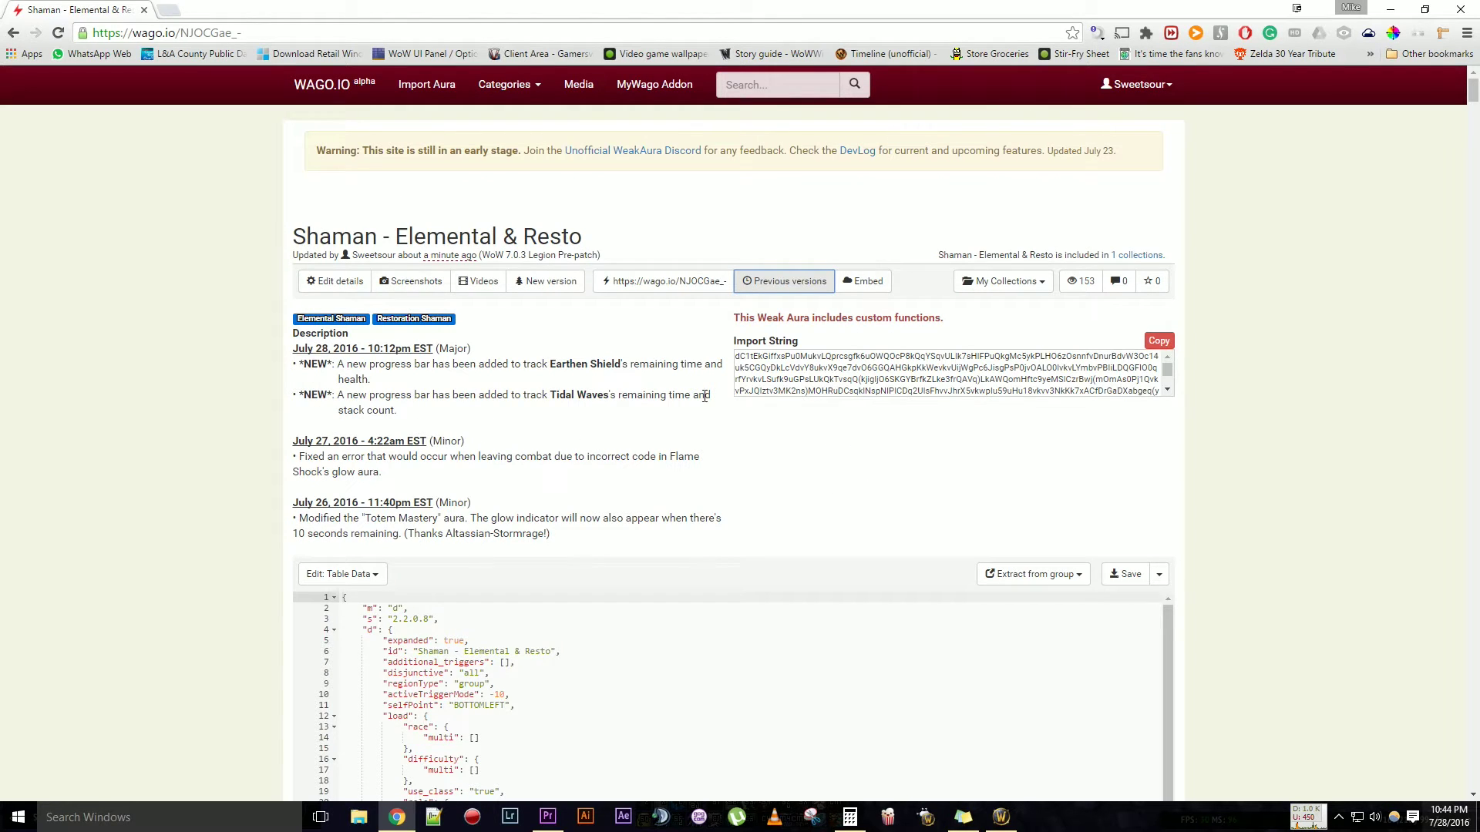
click(1161, 344)
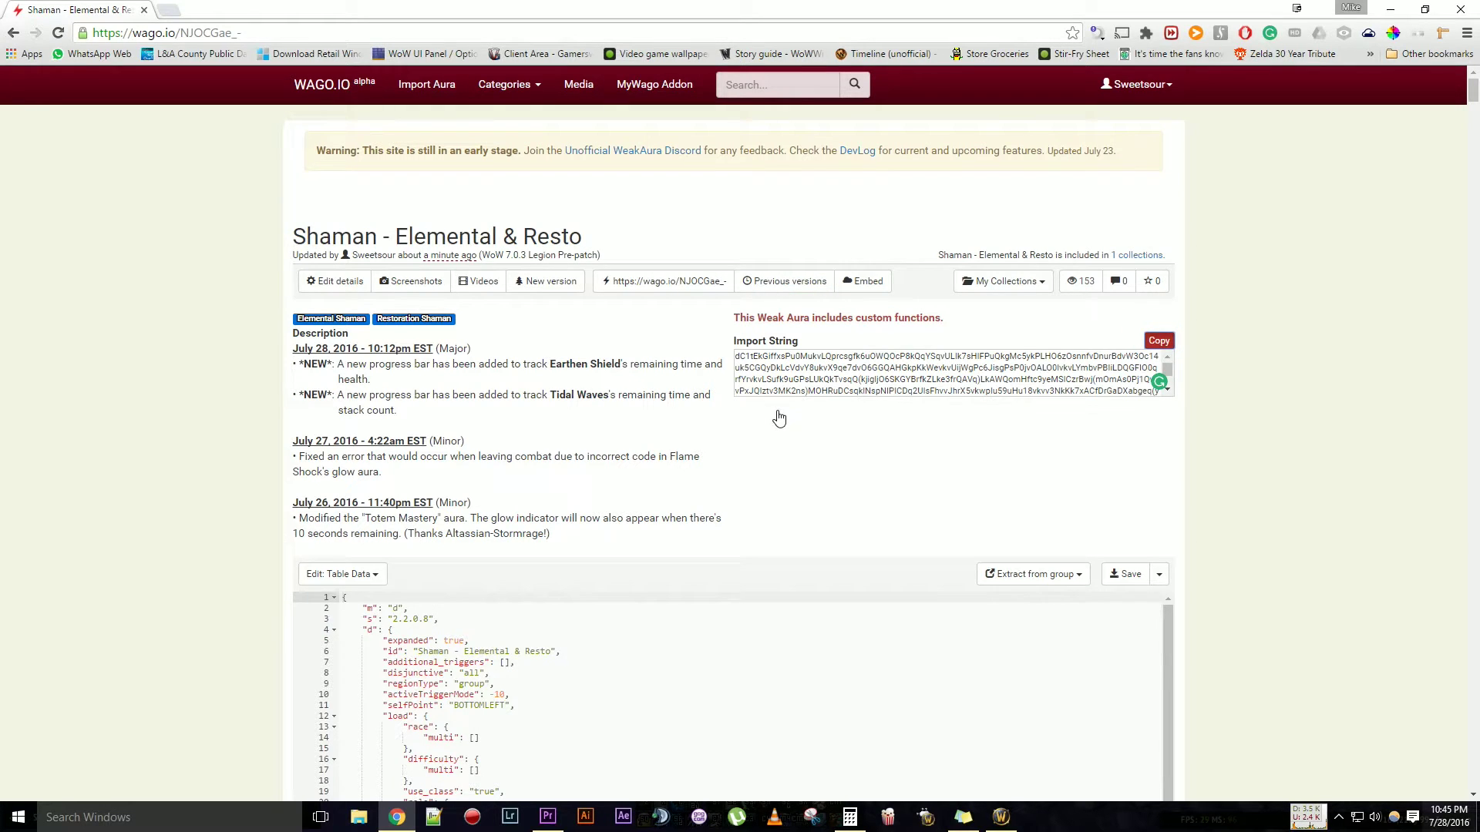
key(ctrl+a)
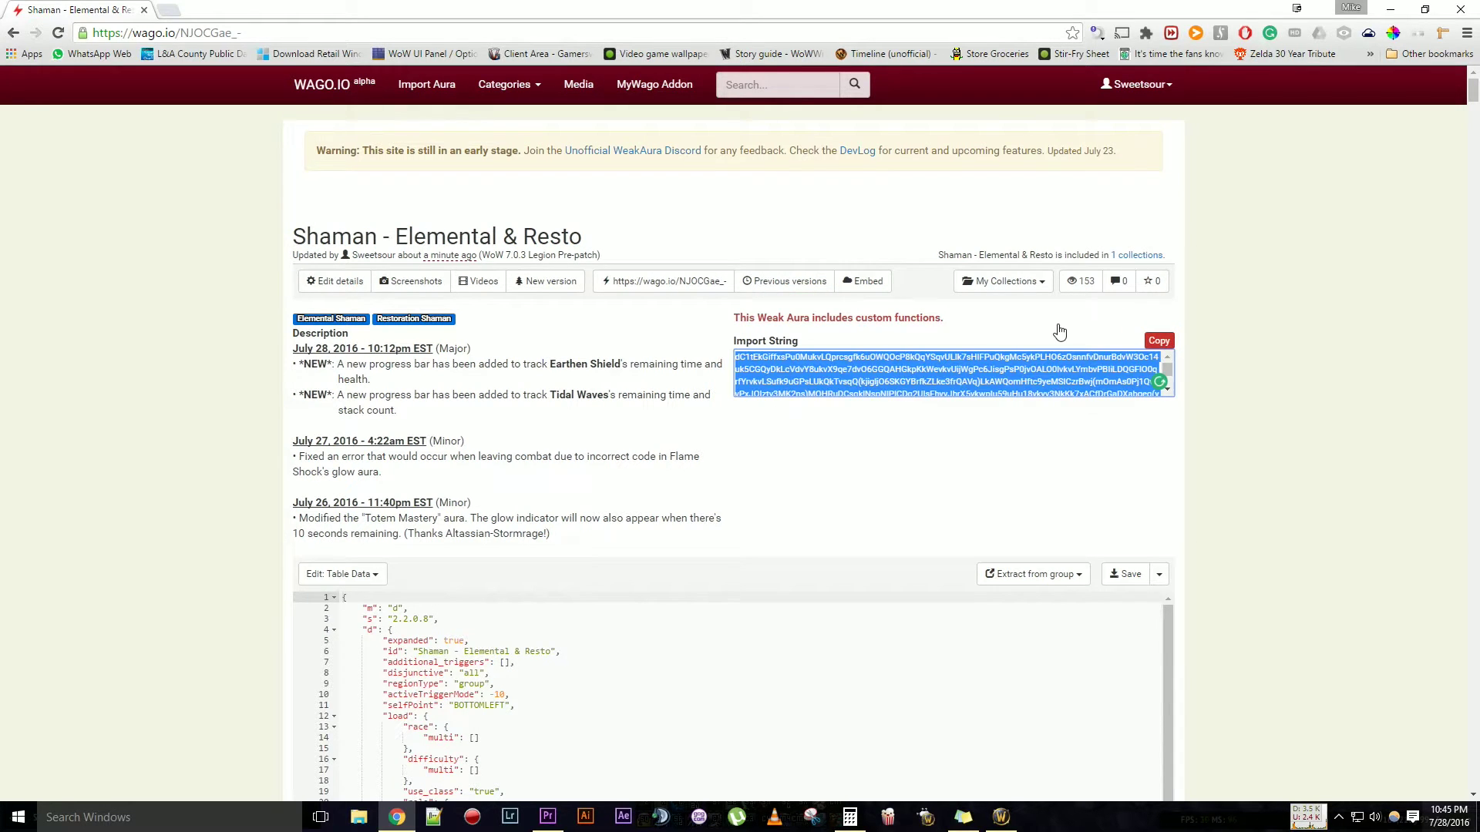
click(1163, 347)
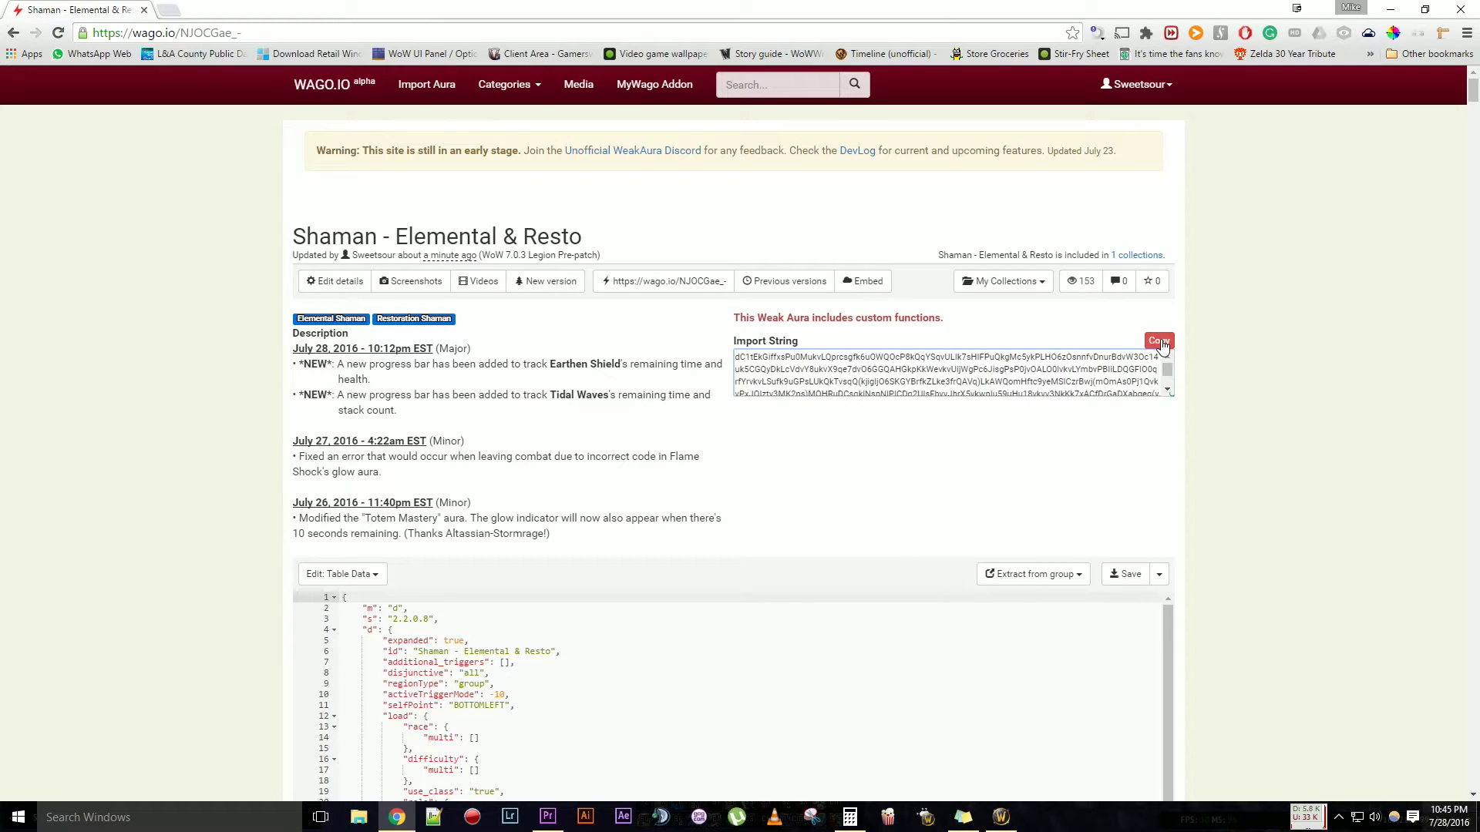
click(1164, 347)
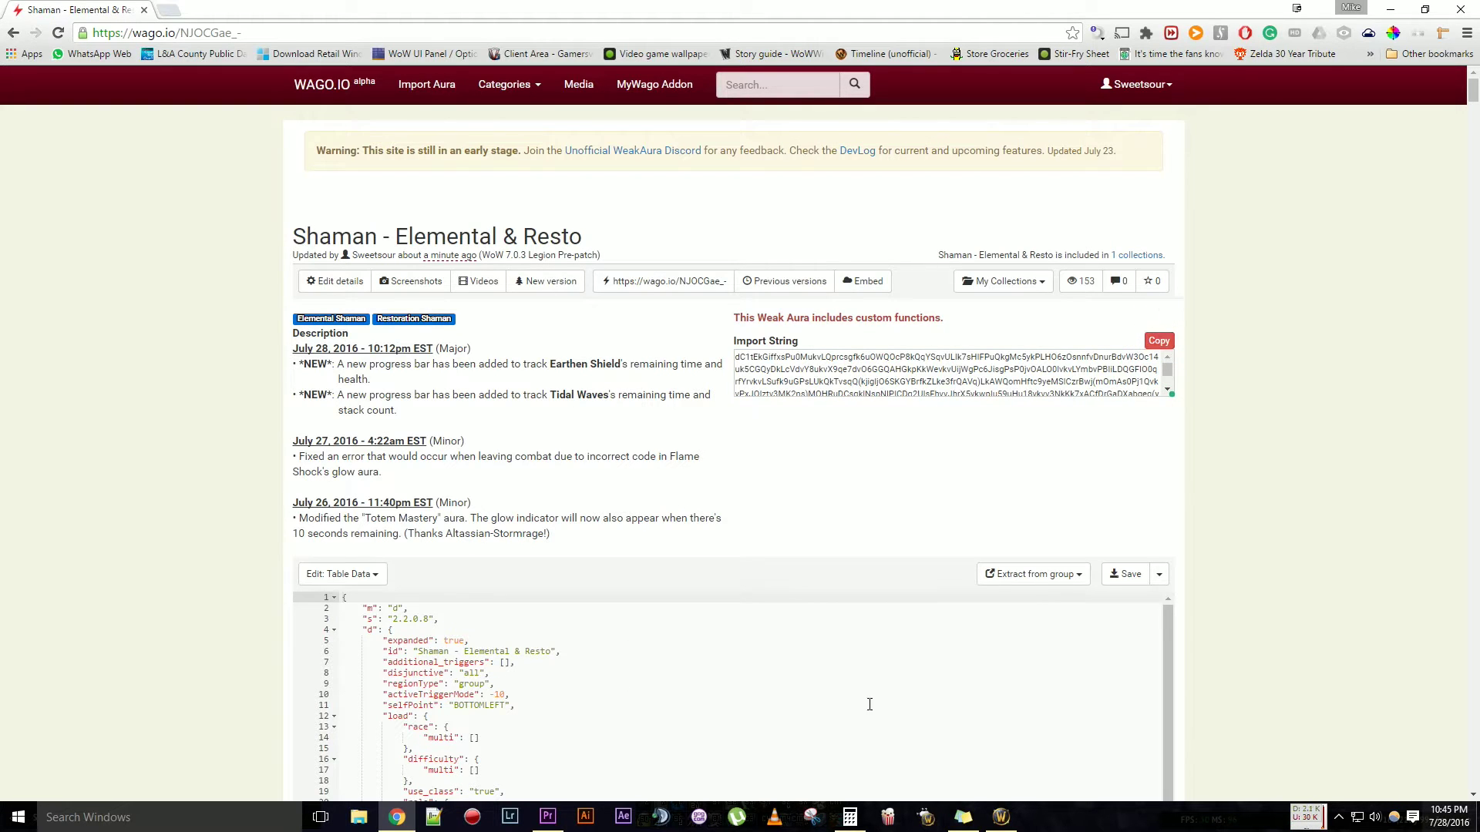
click(1007, 823)
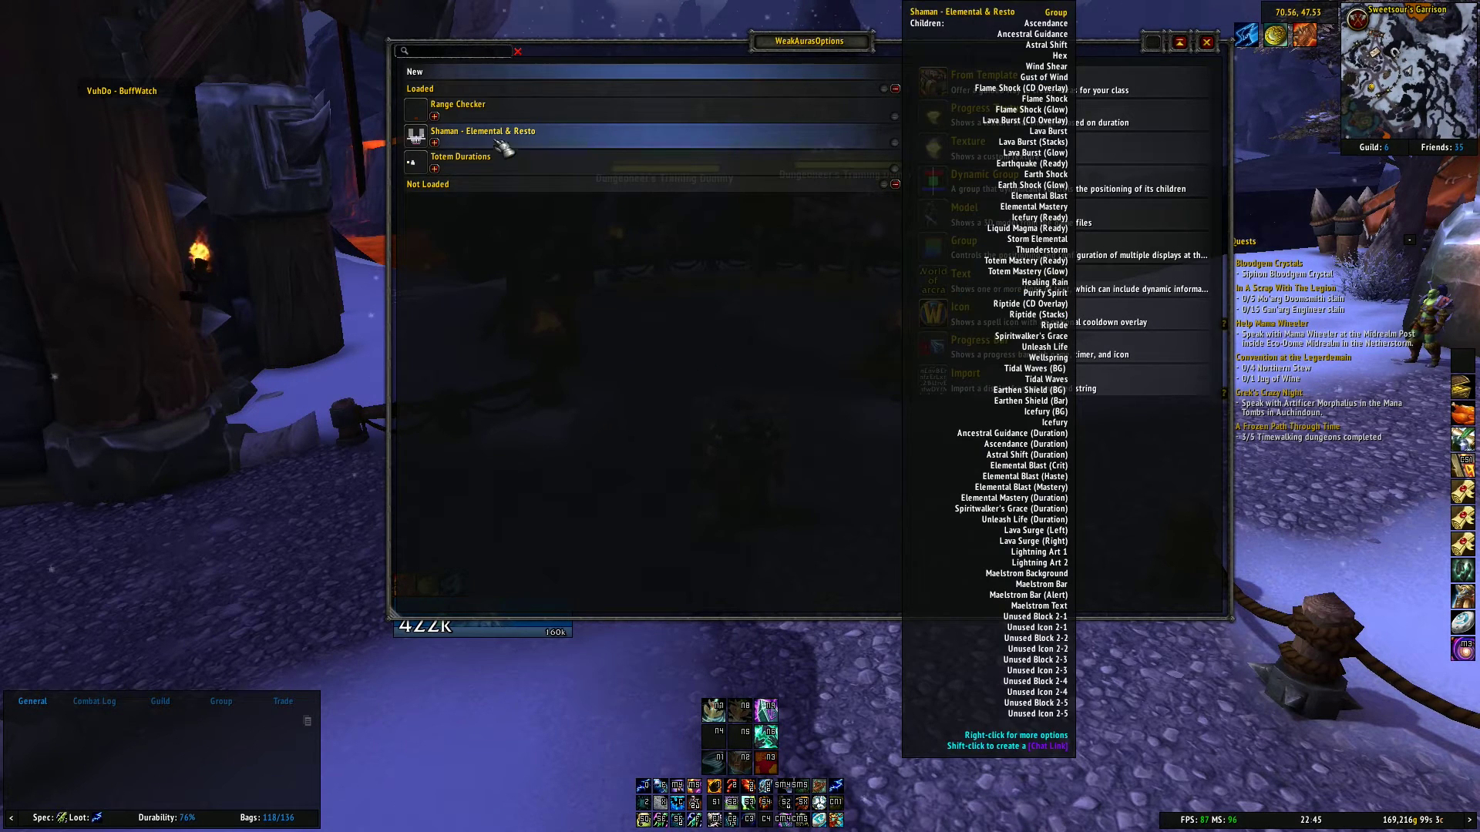
Expand the Shaman group and select several child auras, including Hex, Wind Shear and Gust of Wind, without acting on them
click(436, 143)
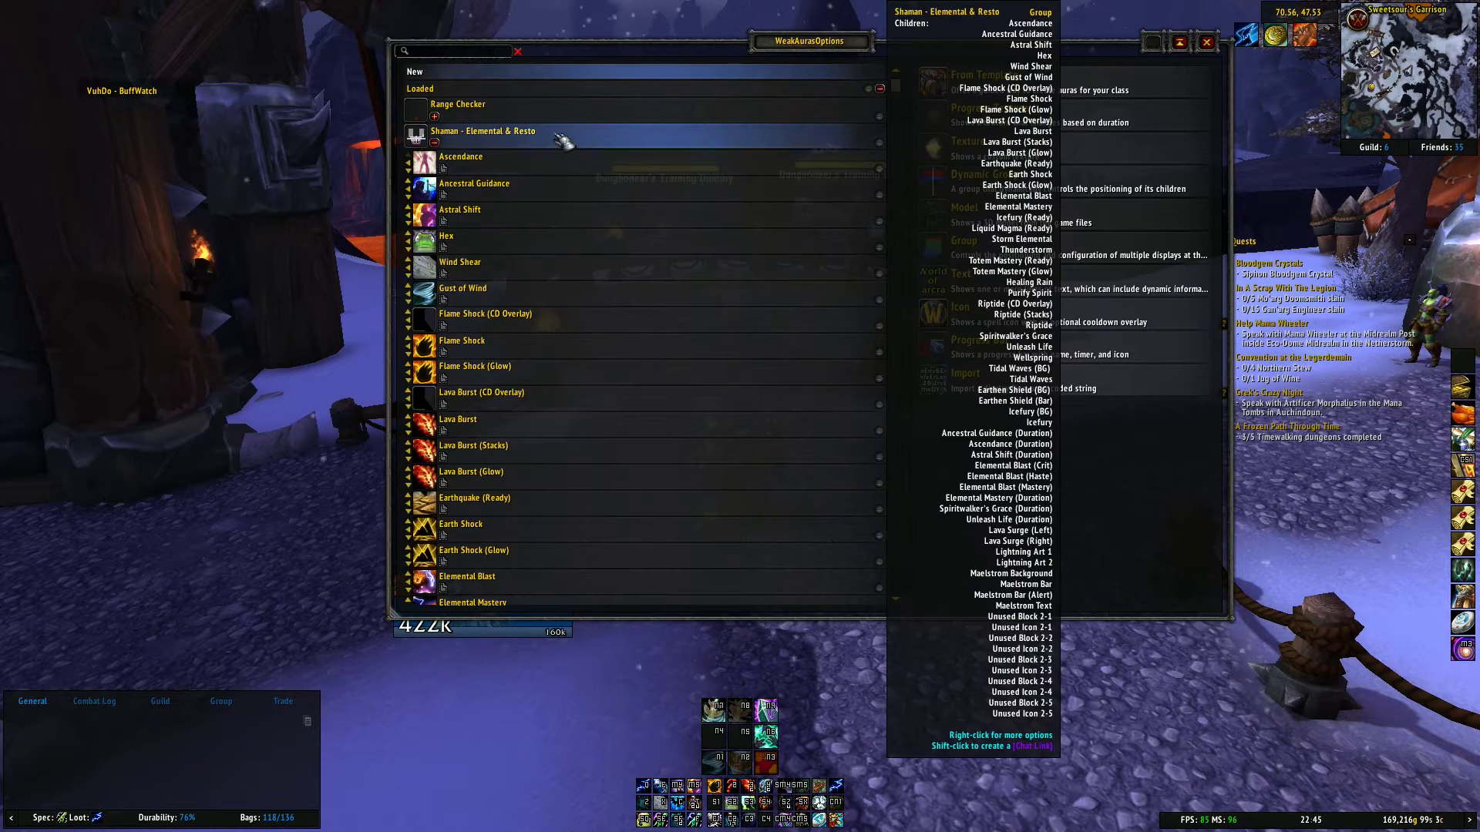
right_click(513, 145)
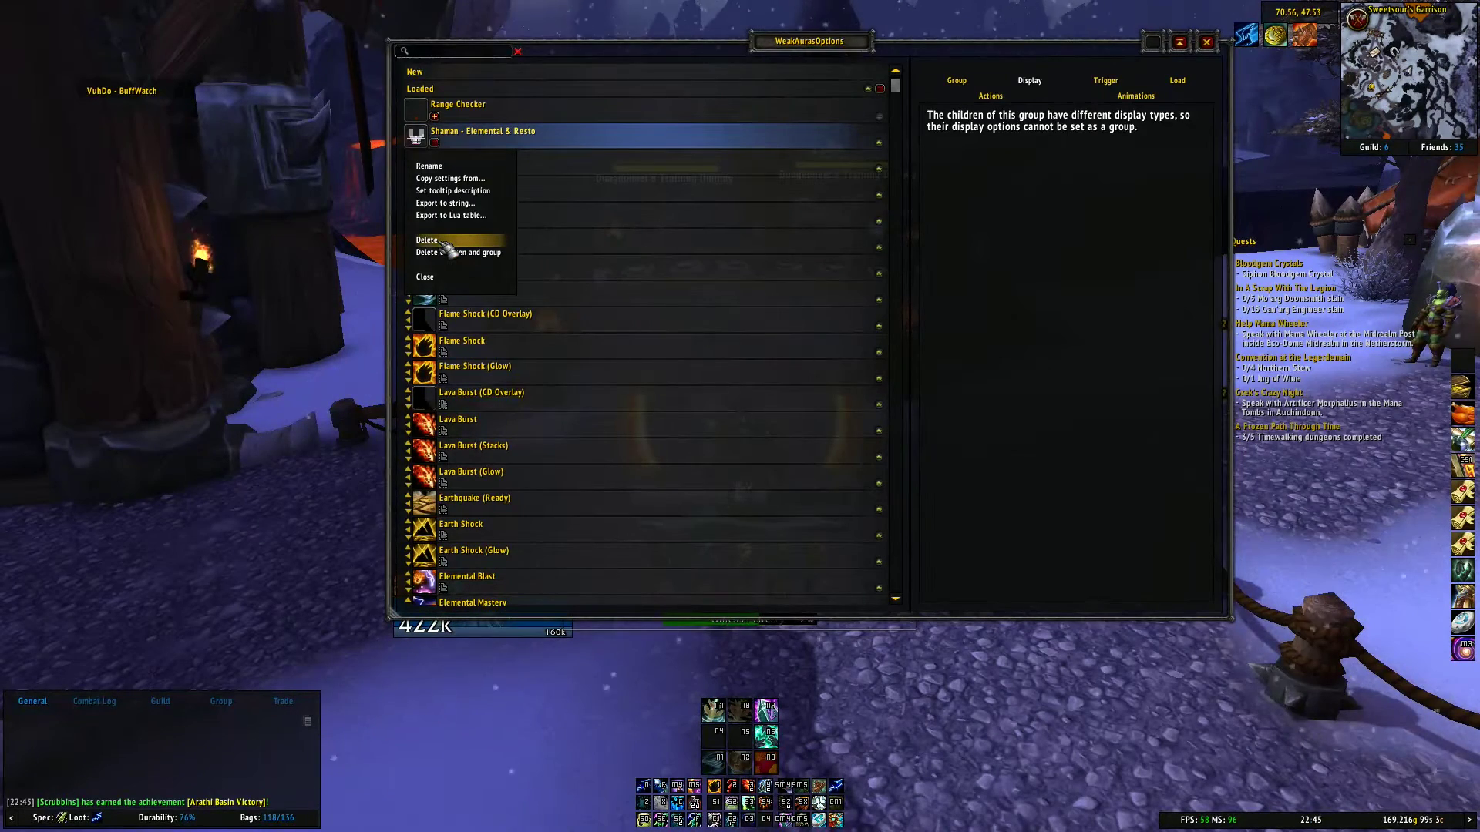
click(647, 158)
shift+click(617, 215)
key(Escape)
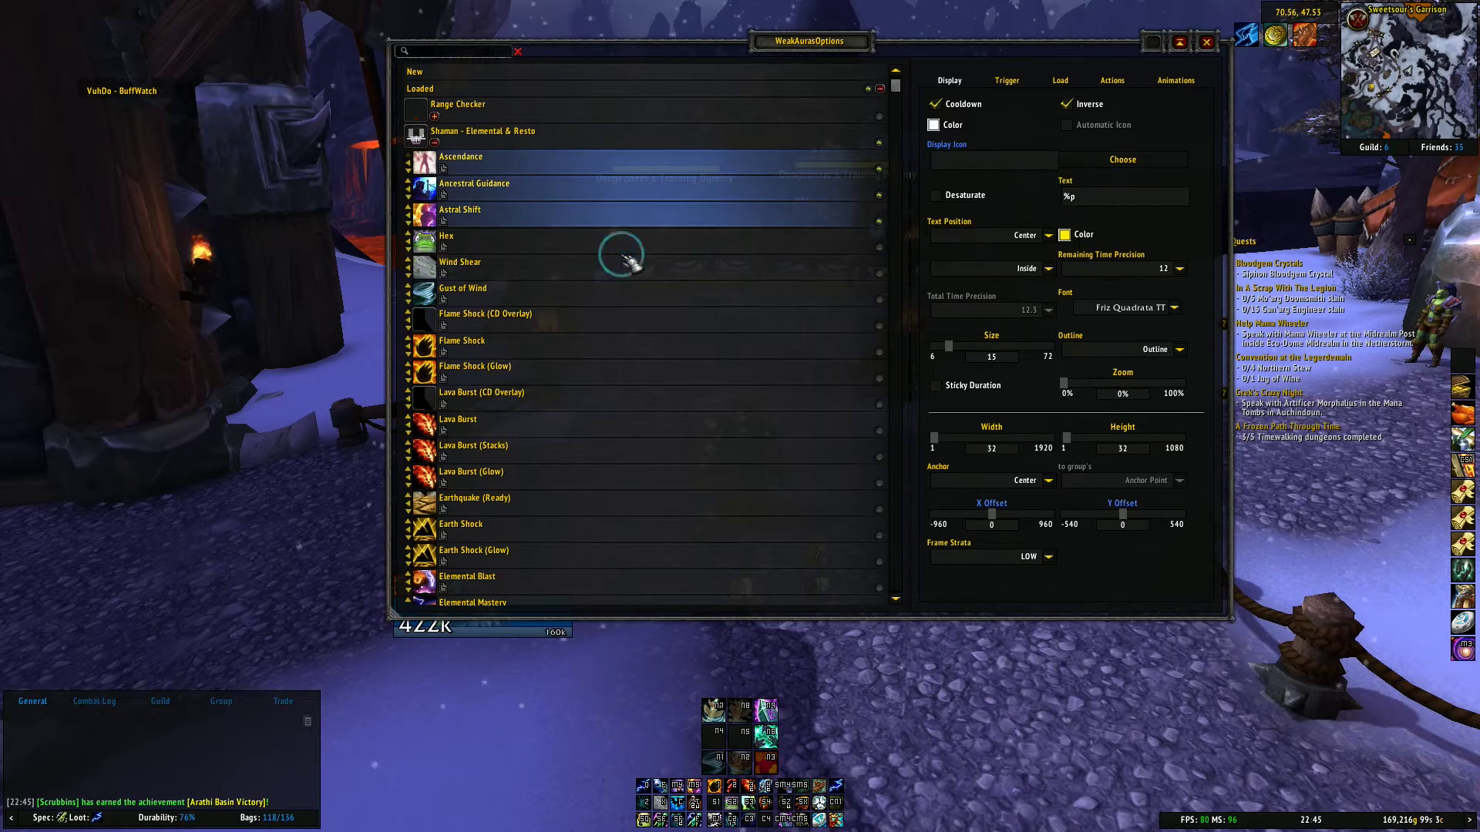
shift+click(617, 264)
shift+click(626, 297)
right_click(624, 247)
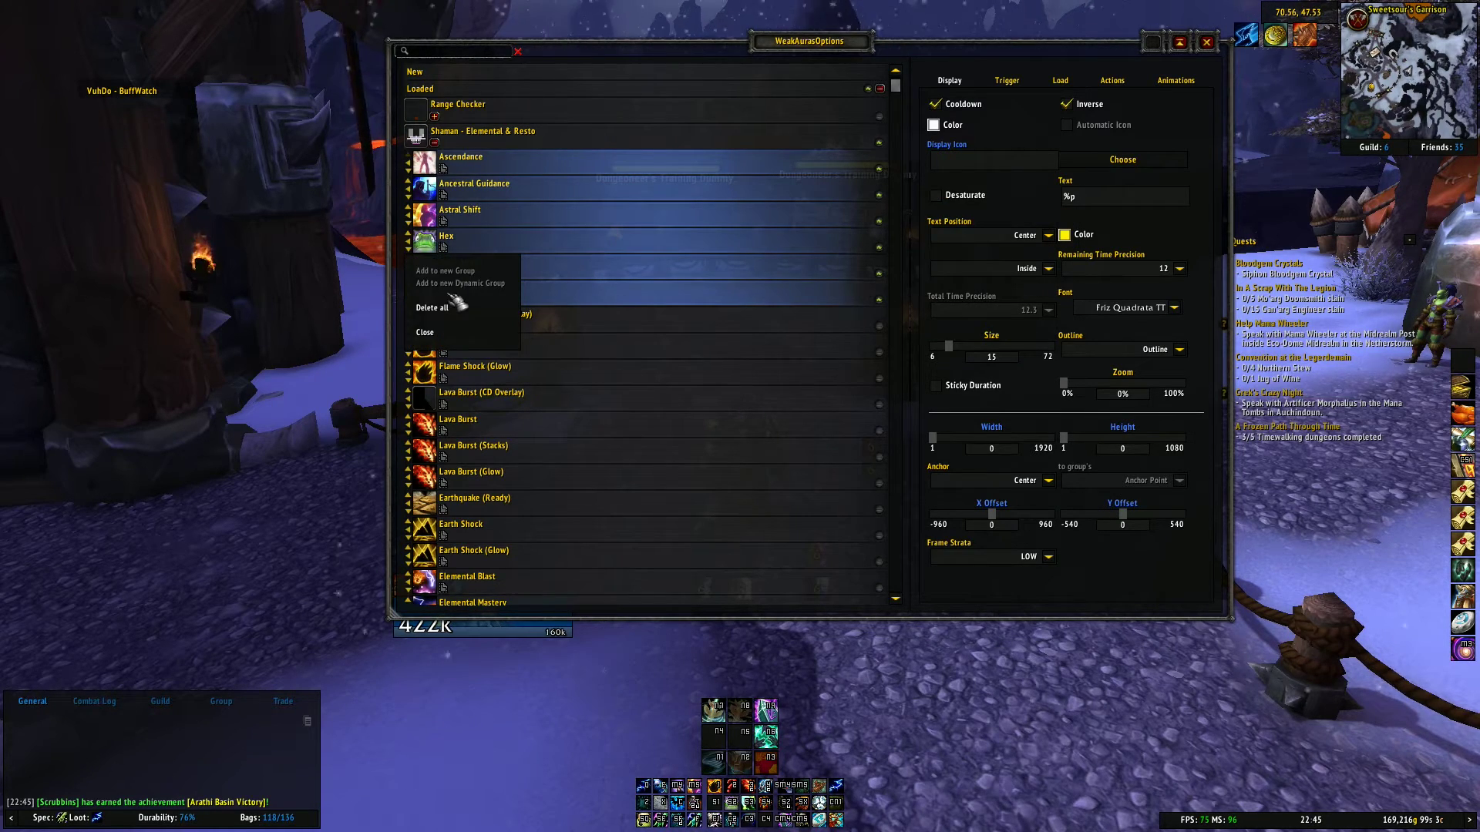
click(433, 337)
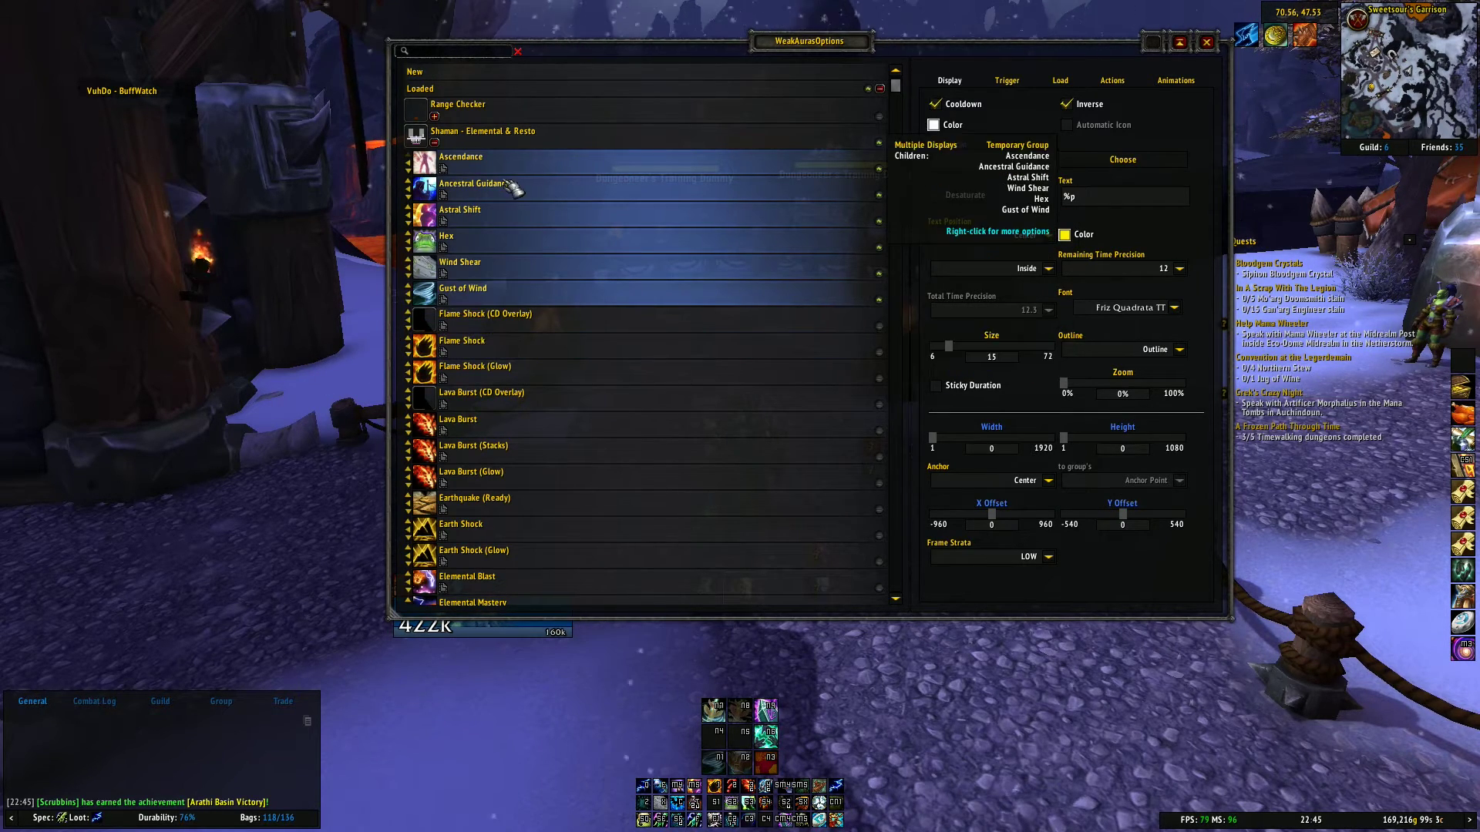
Delete the Shaman - Elemental & Resto group along with all its children
click(521, 142)
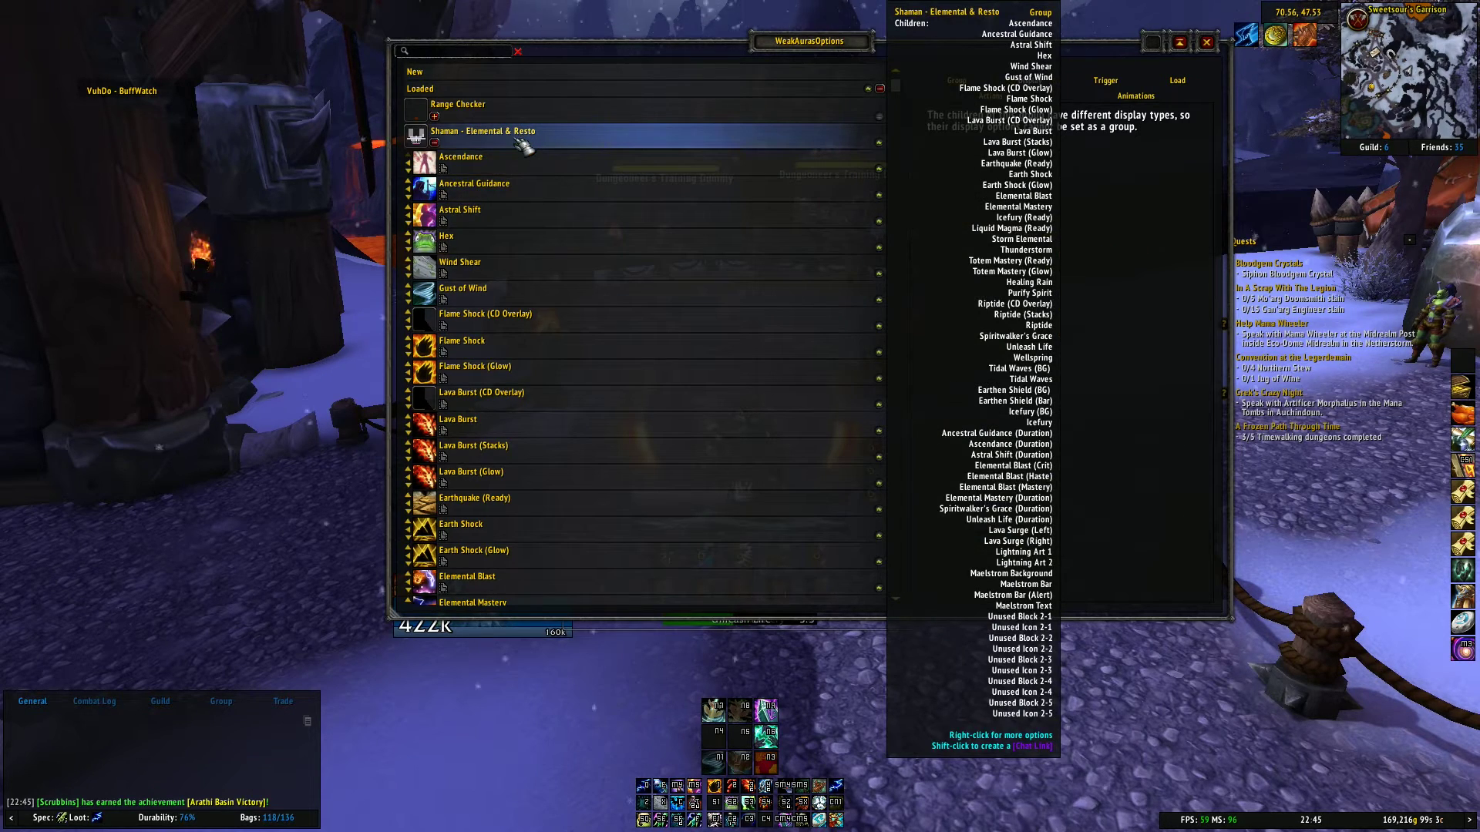
right_click(519, 143)
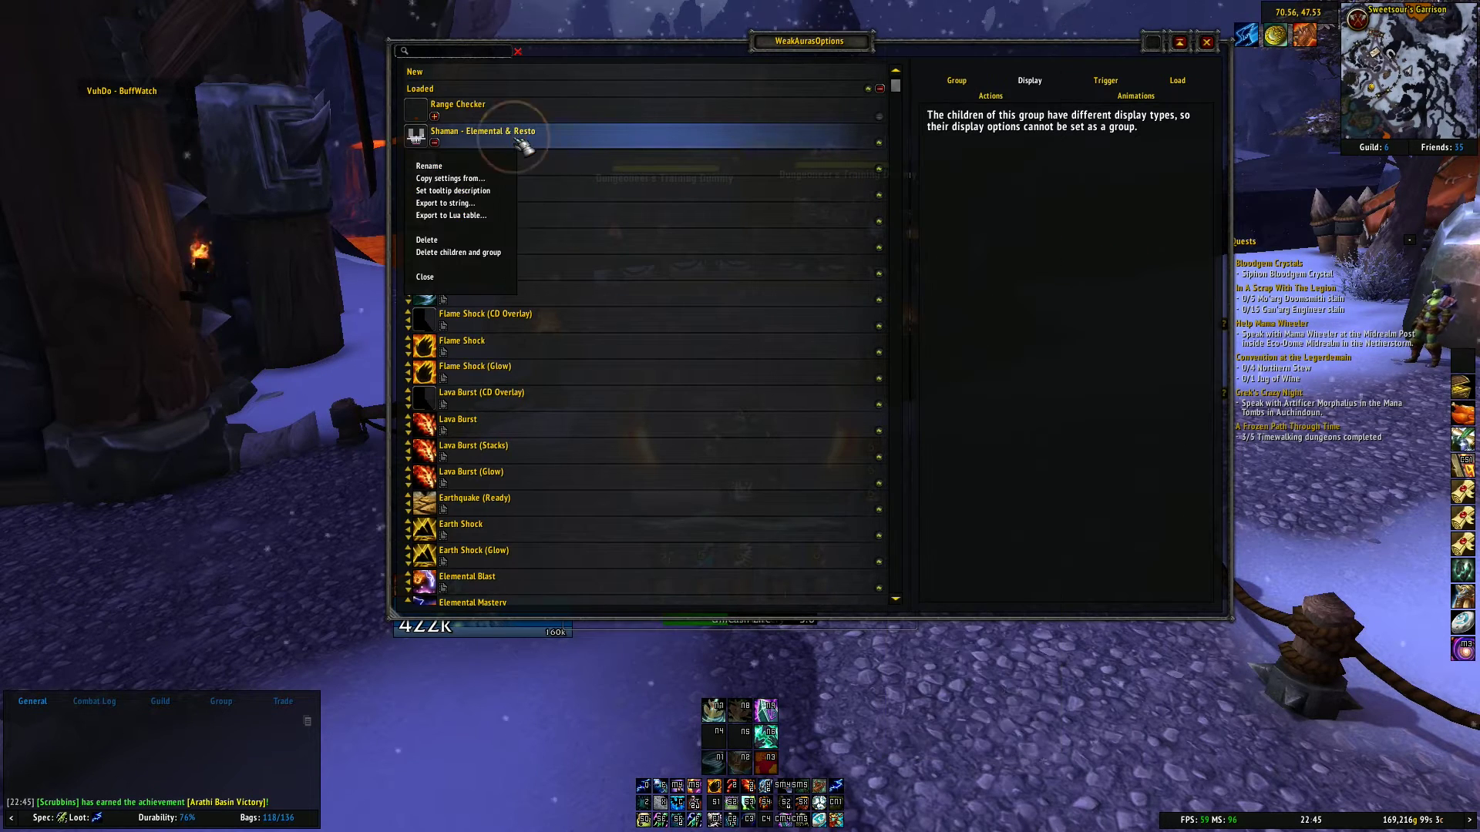
click(468, 253)
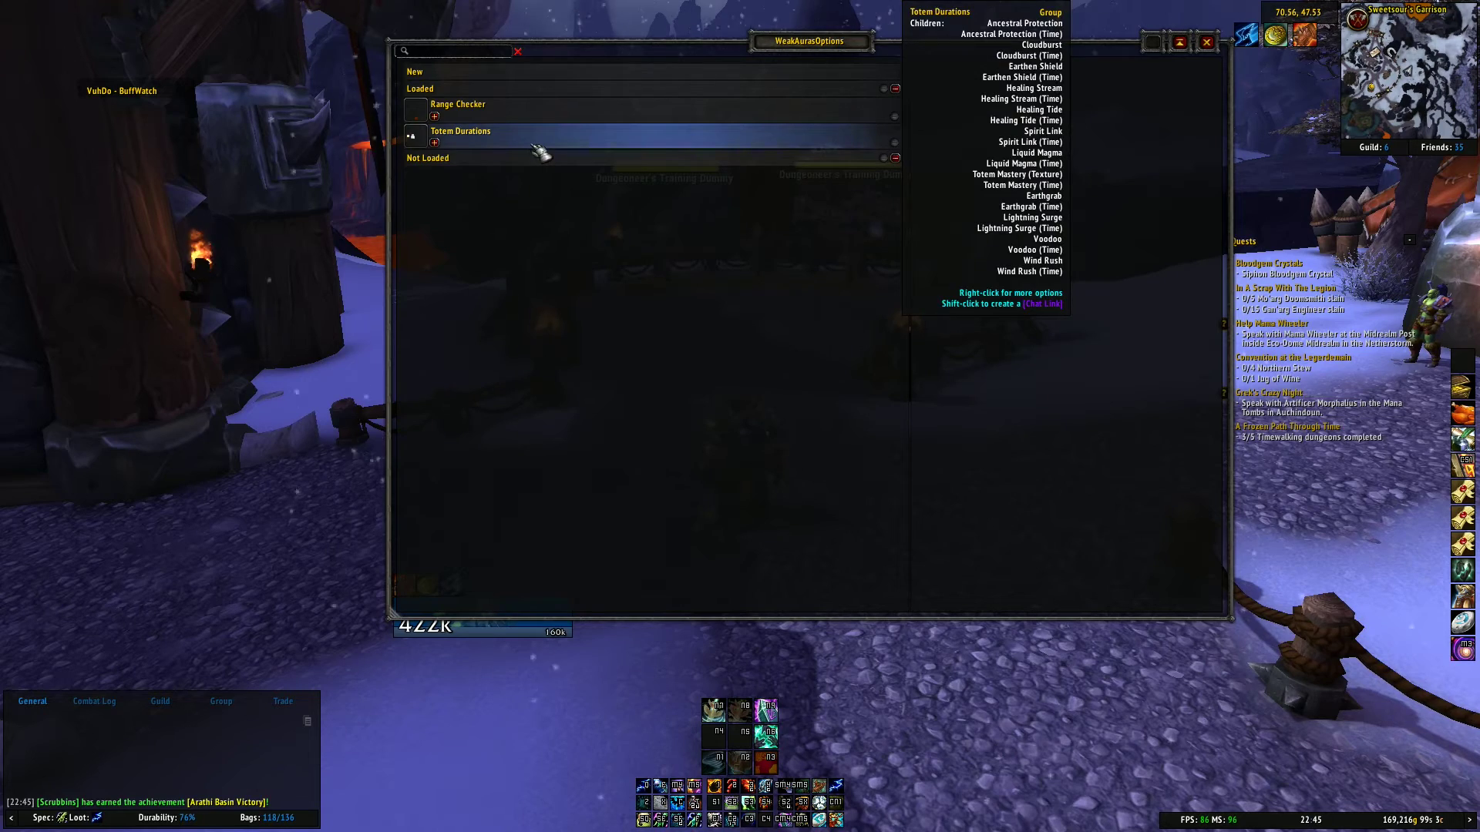
Import the copied Shaman group string through New > Import, then return to the Wago.io page
click(458, 74)
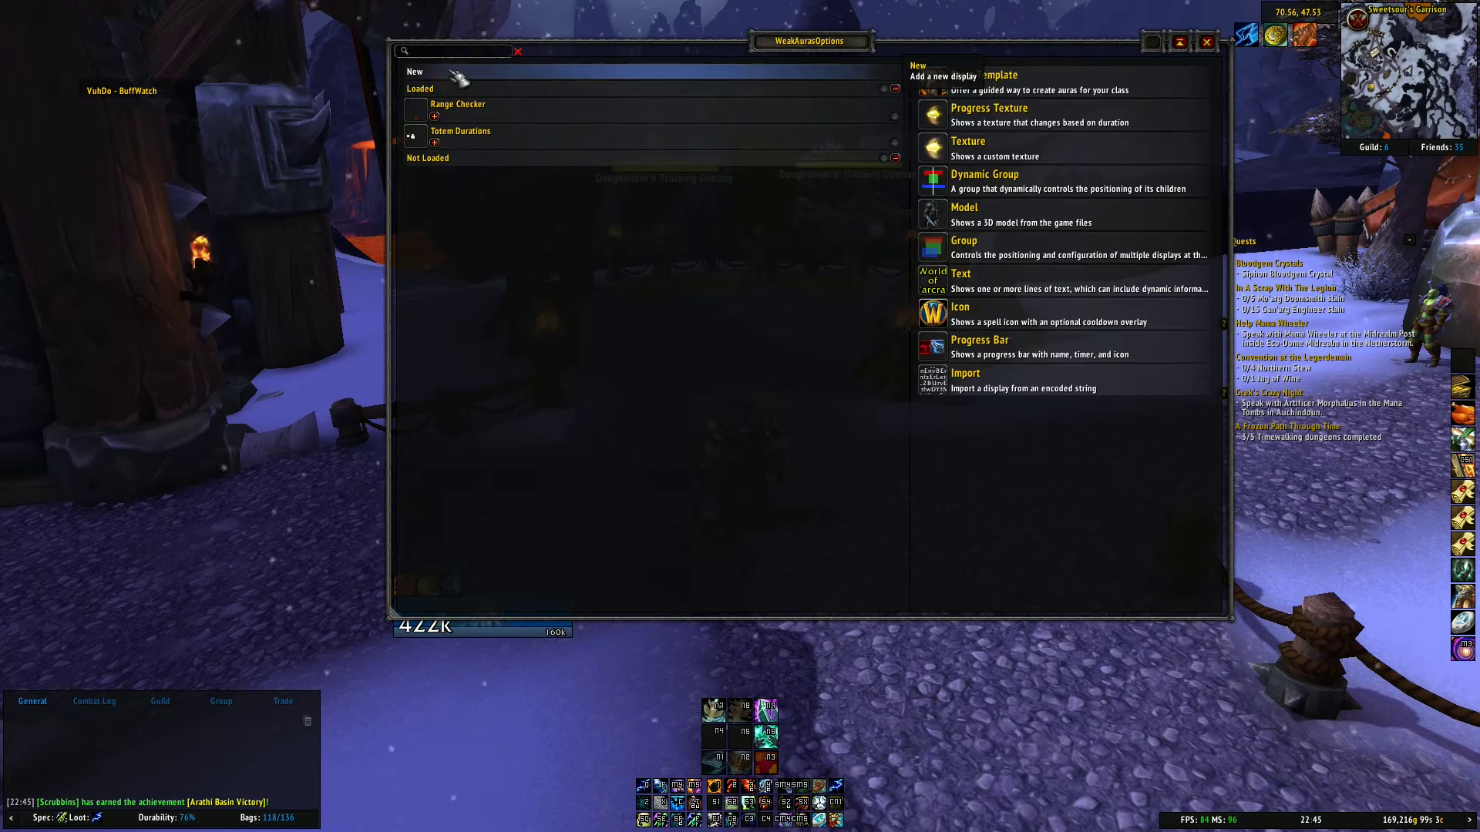
click(987, 378)
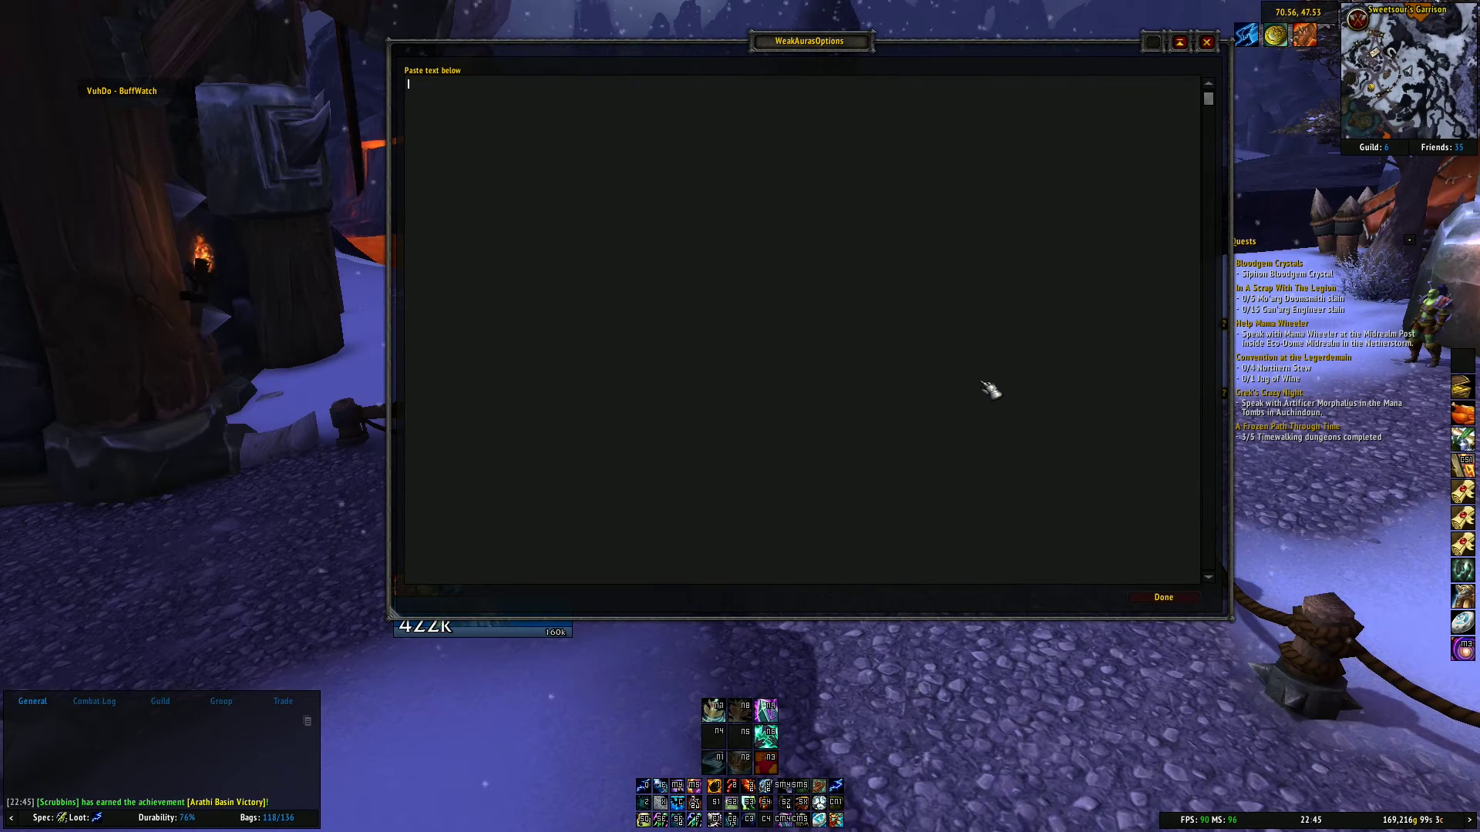
key(ctrl+v)
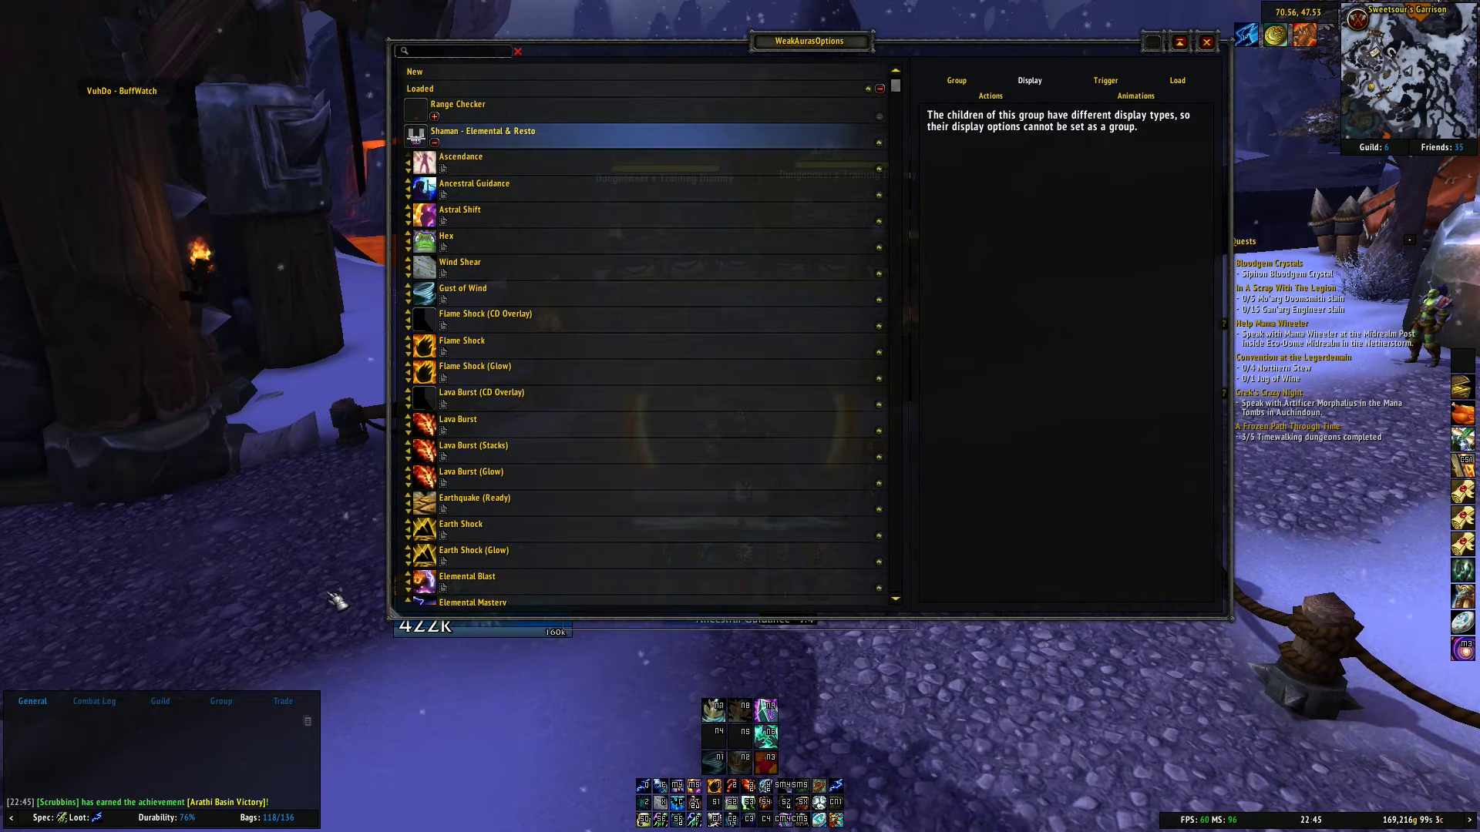
key(alt+Tab)
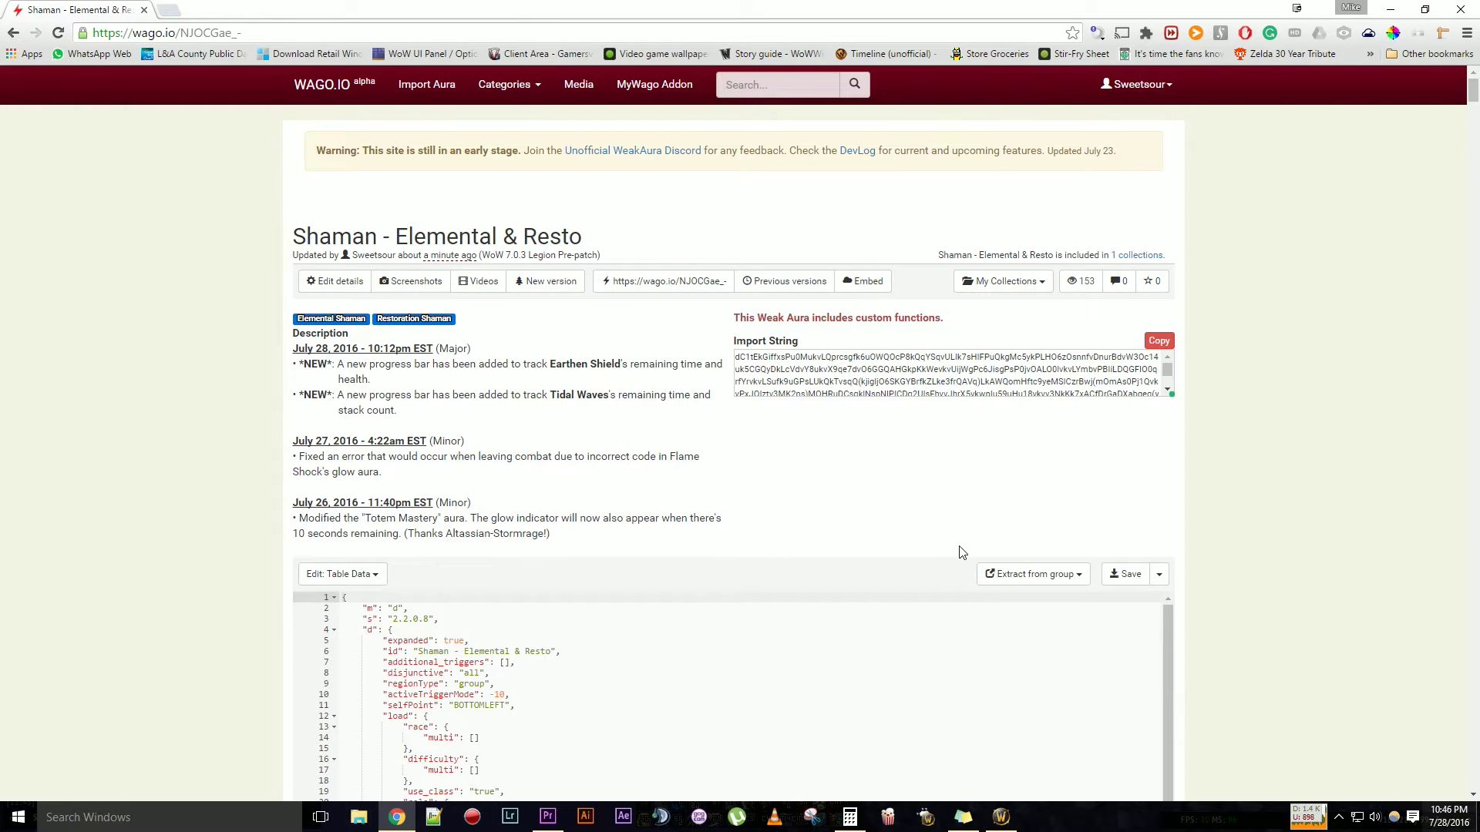
Extract Hex from the group on Wago.io, copy its import string, and return to the game
click(1034, 575)
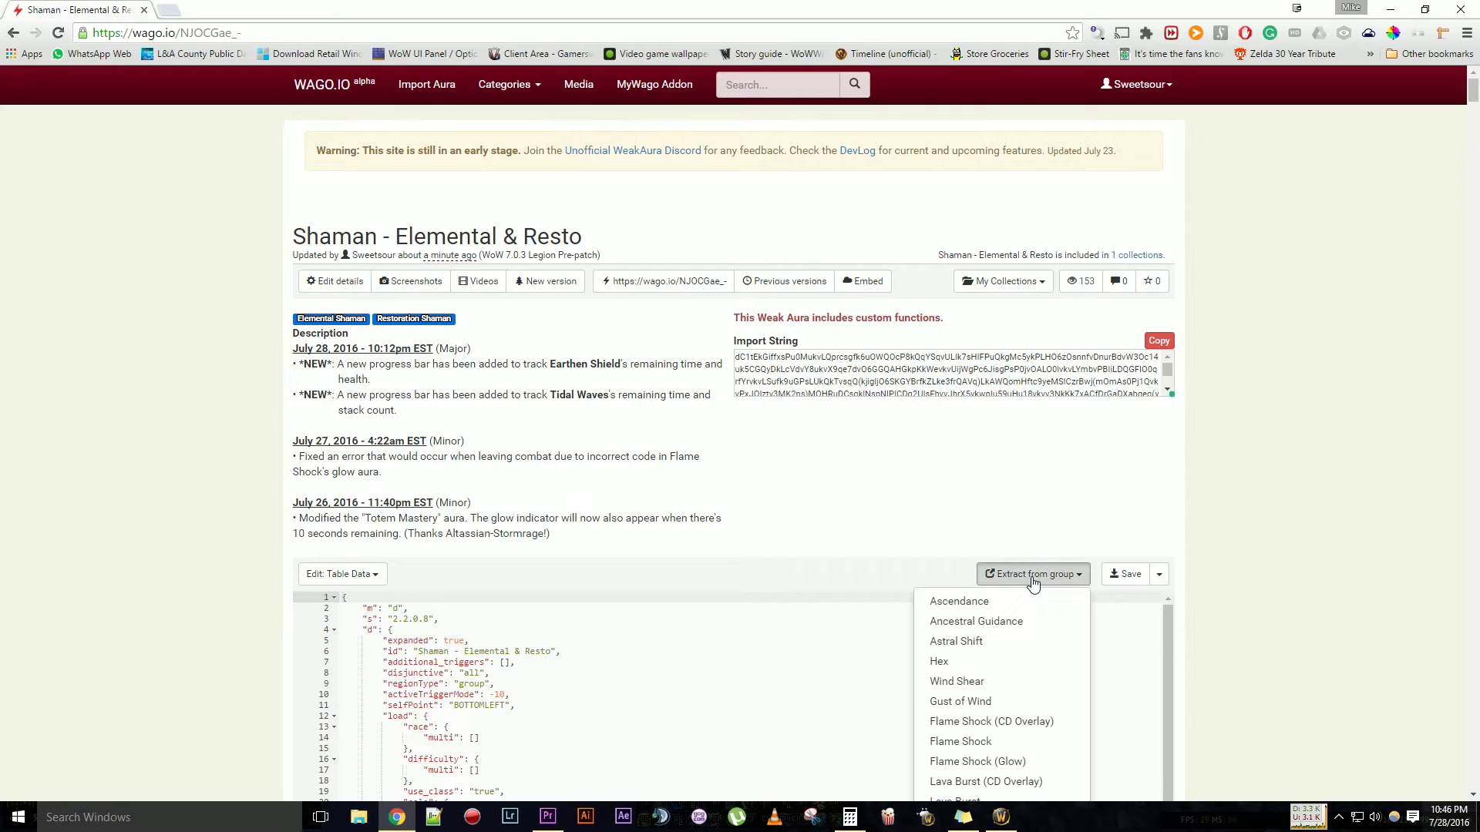
click(948, 664)
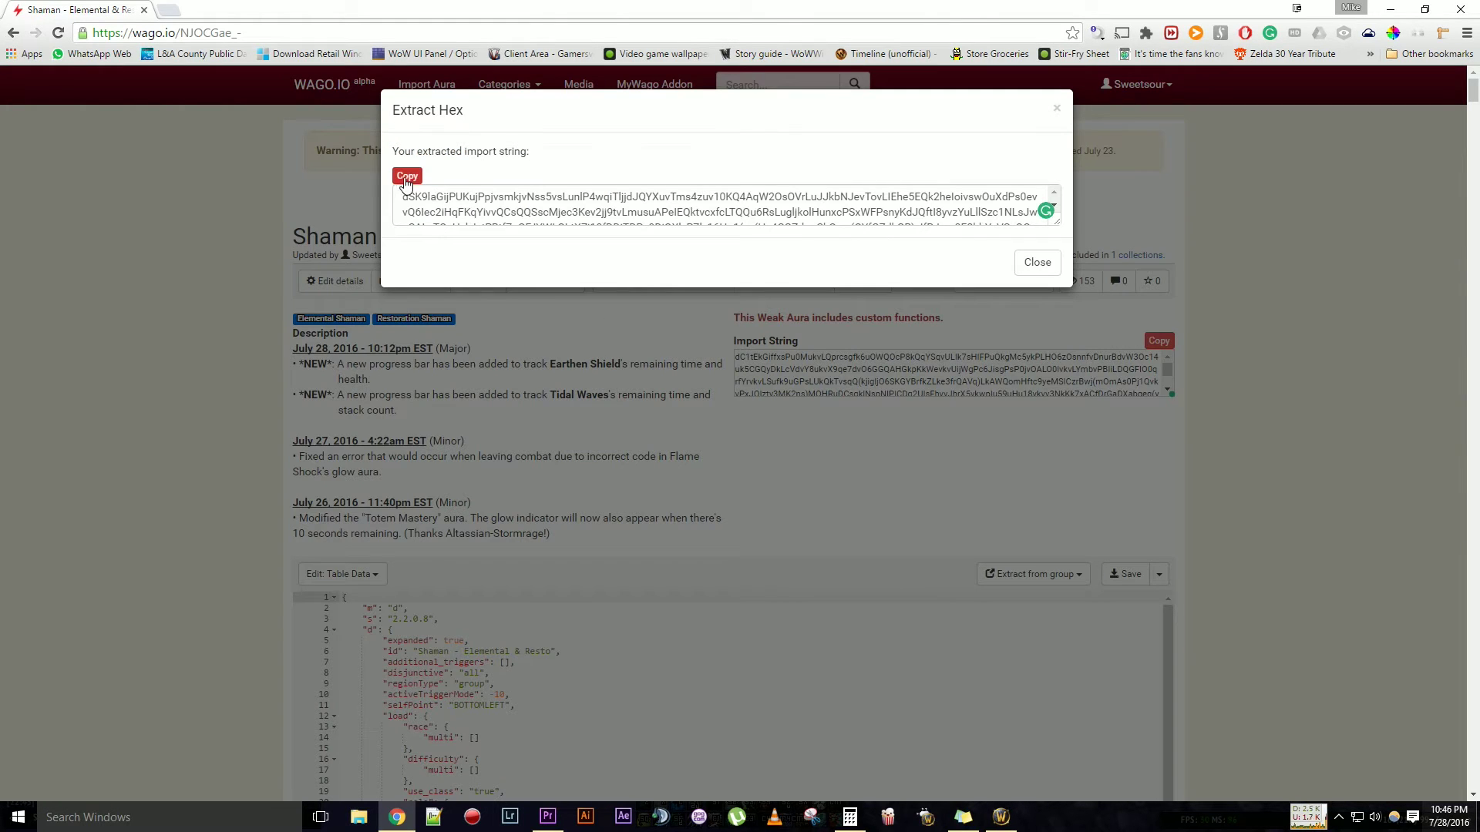
click(407, 177)
click(407, 176)
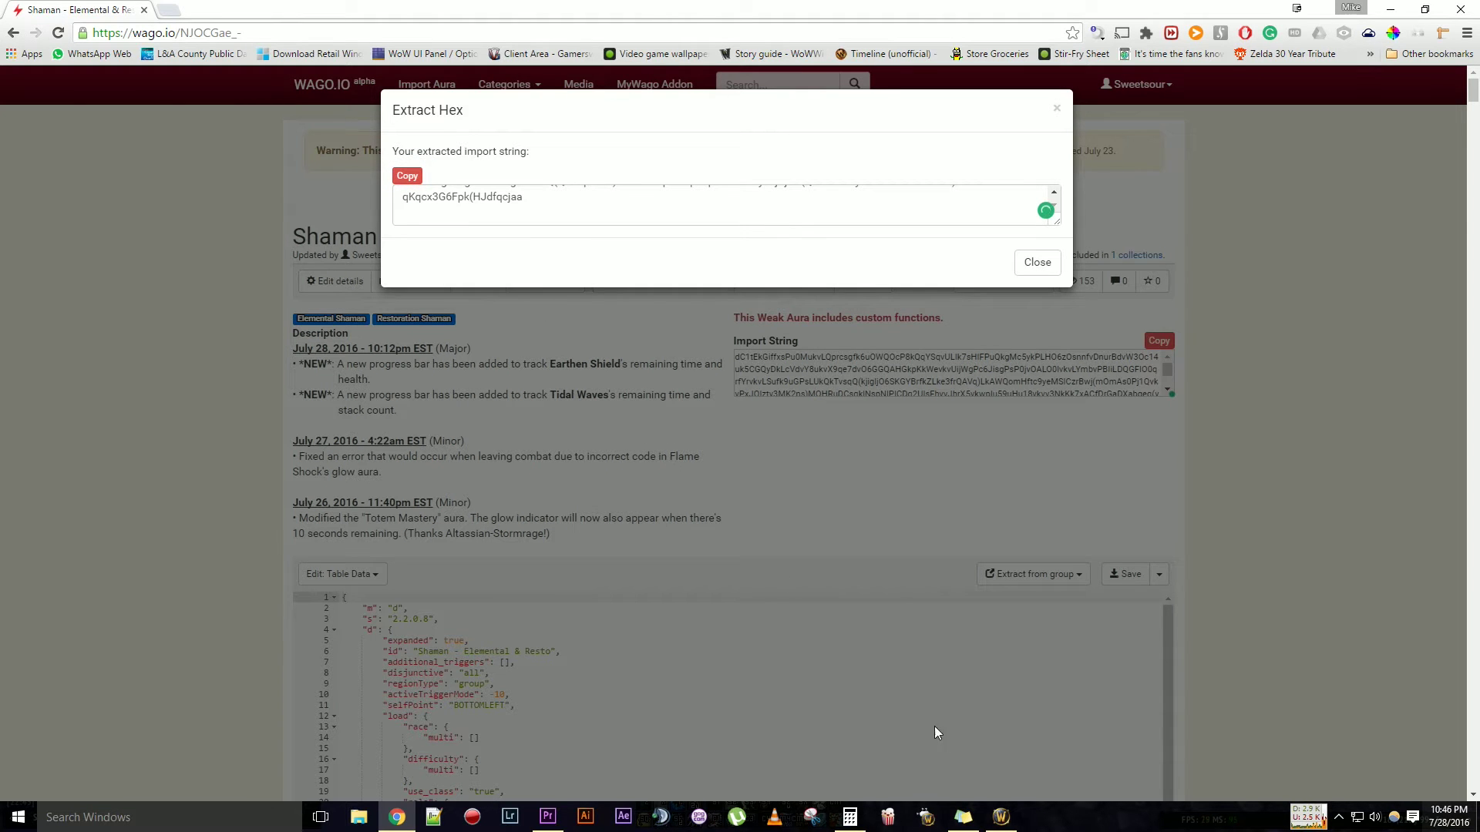
click(1004, 817)
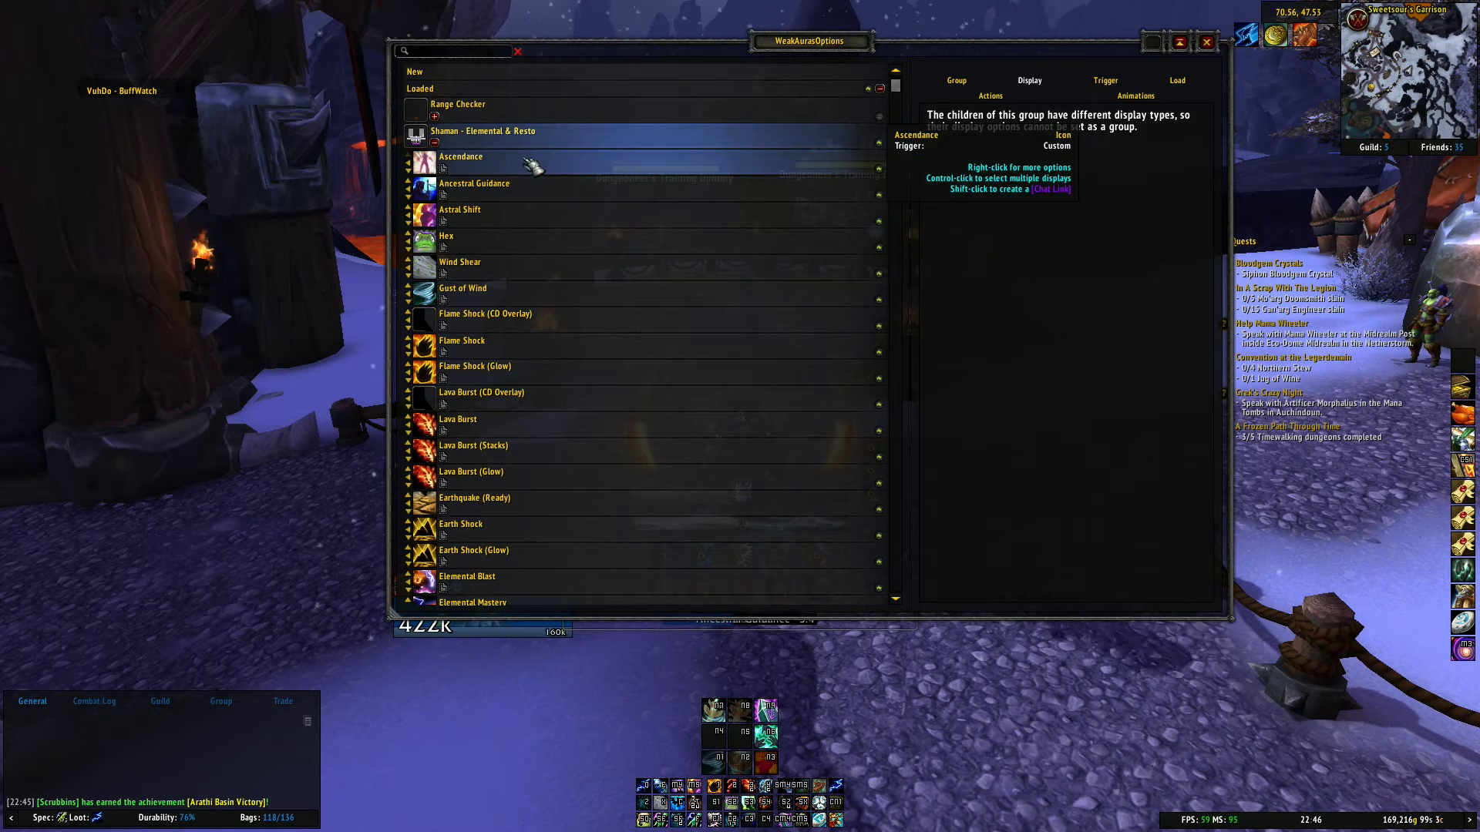
Paste the Hex string into a new import, dismiss the prompt without importing, and ungroup Hex
click(487, 72)
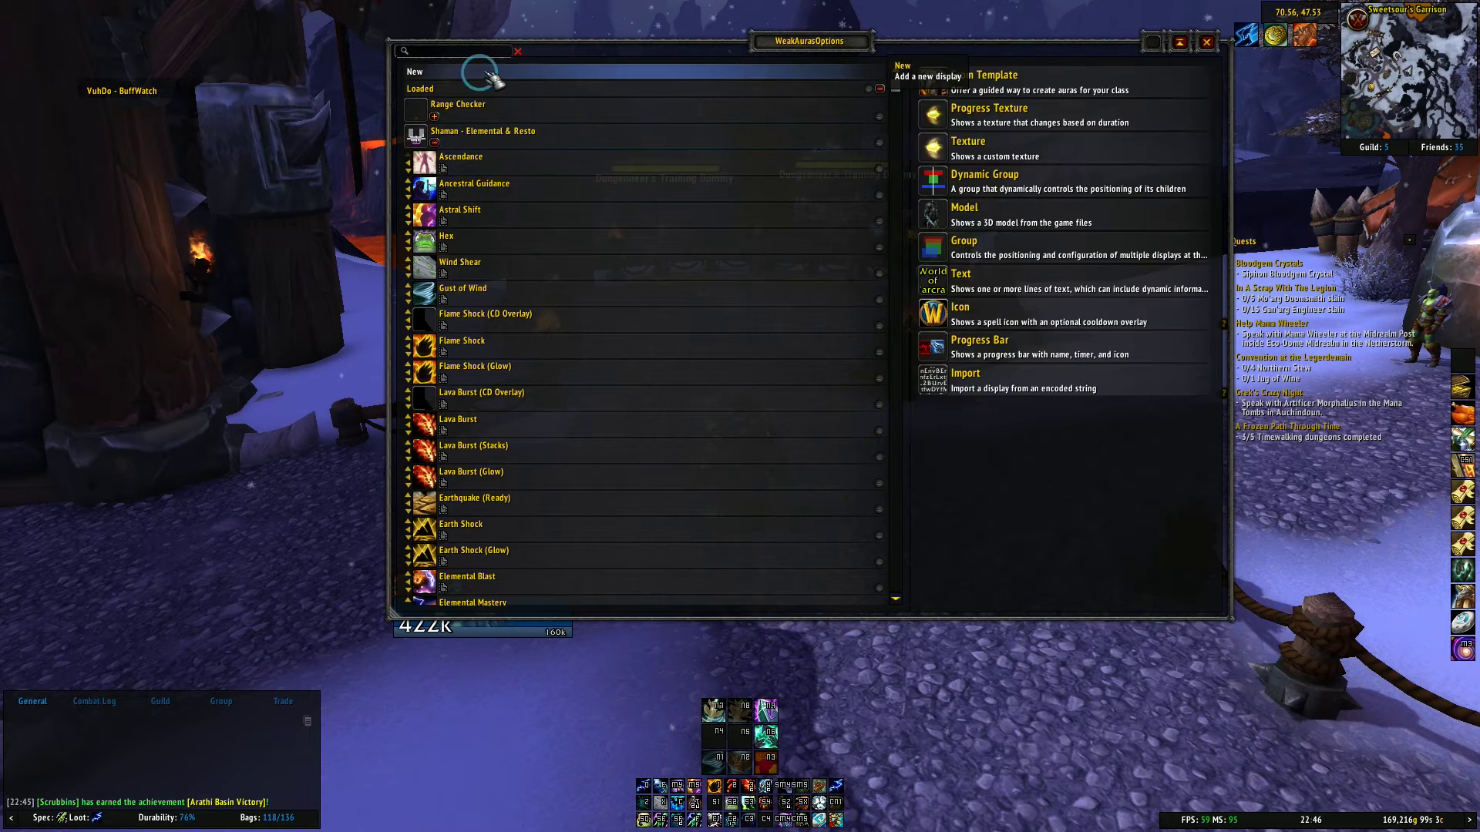
click(996, 387)
key(ctrl+v)
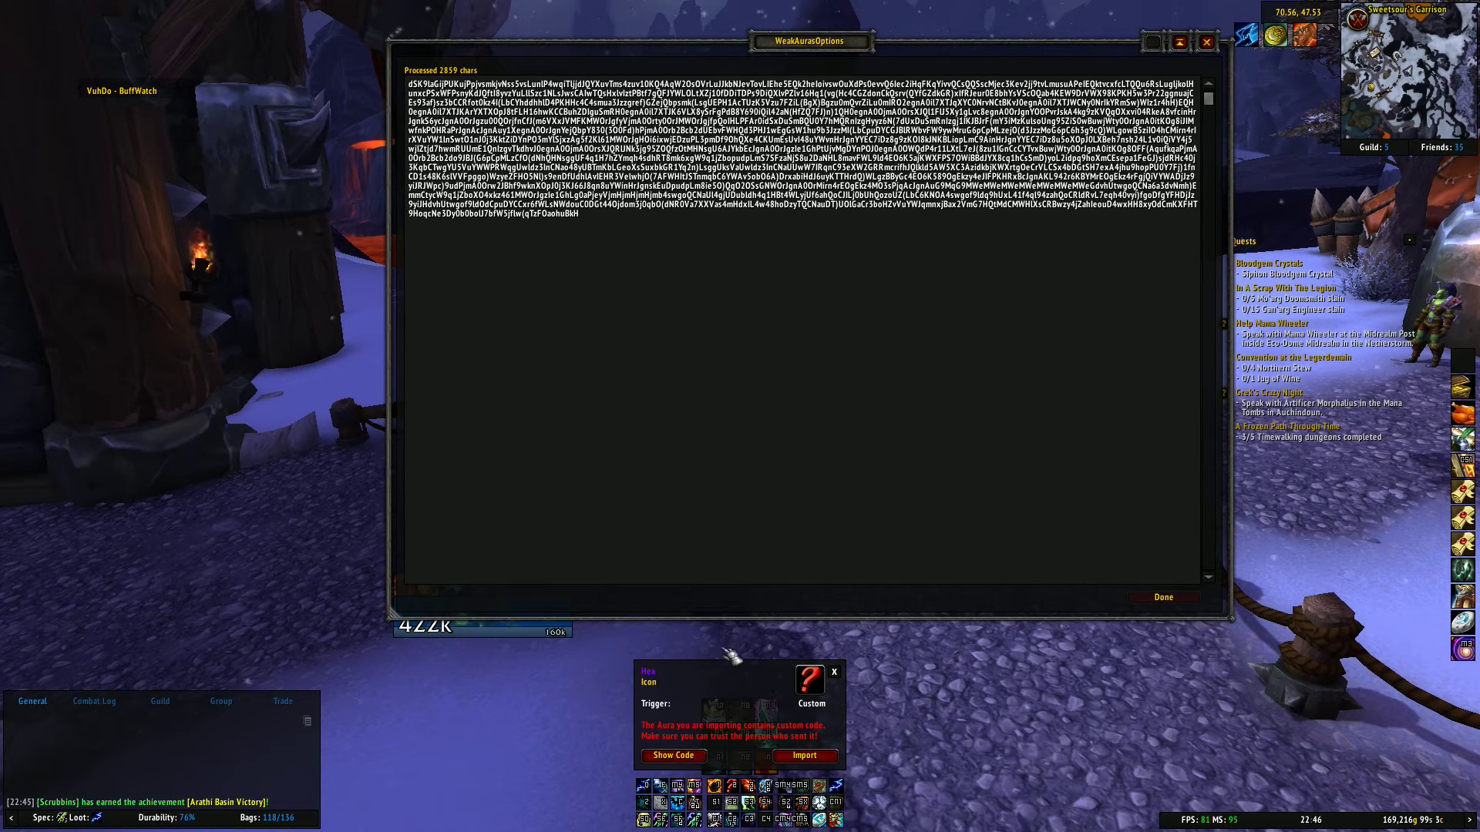
click(834, 672)
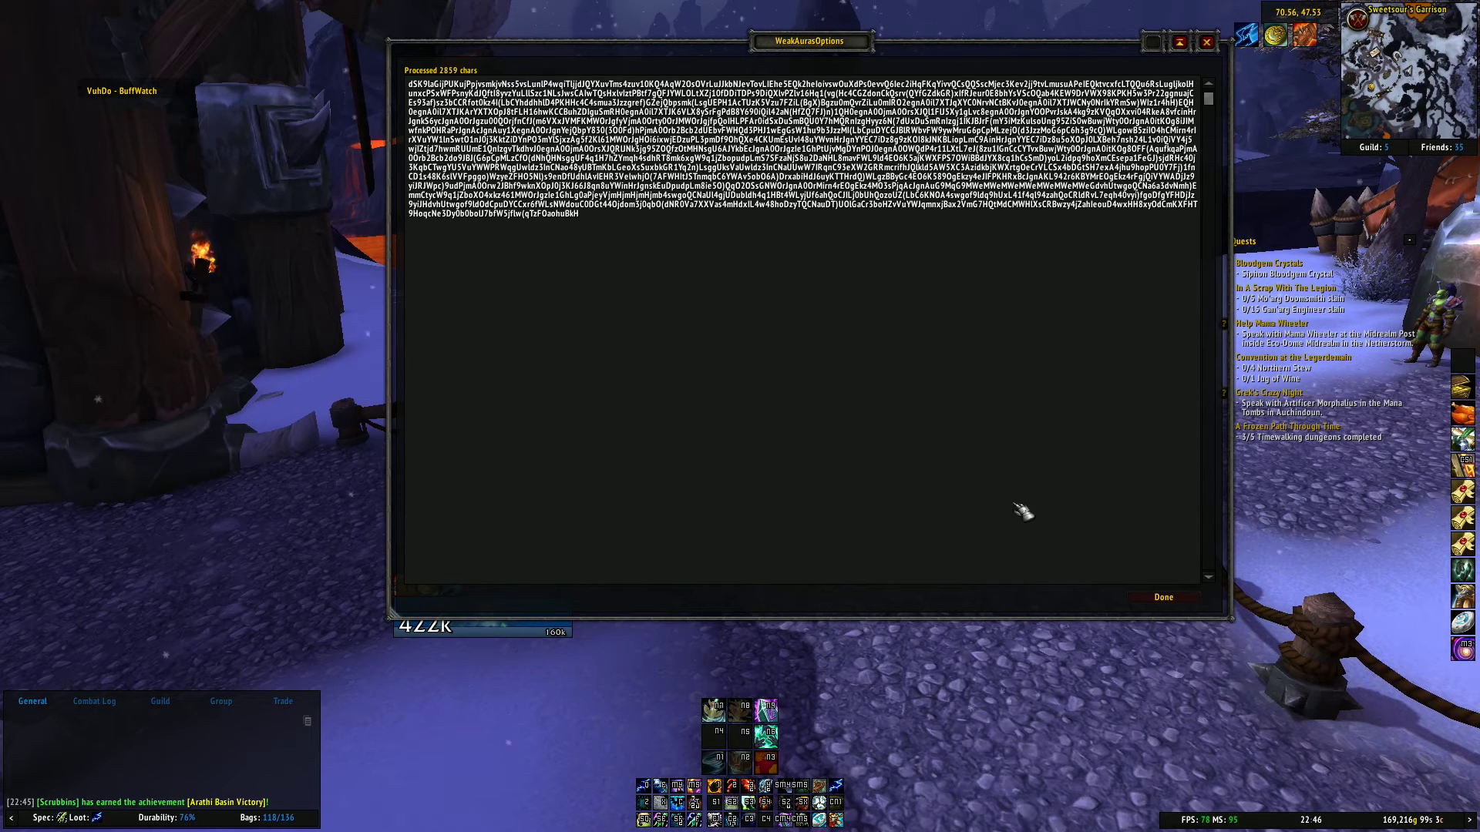
click(1163, 597)
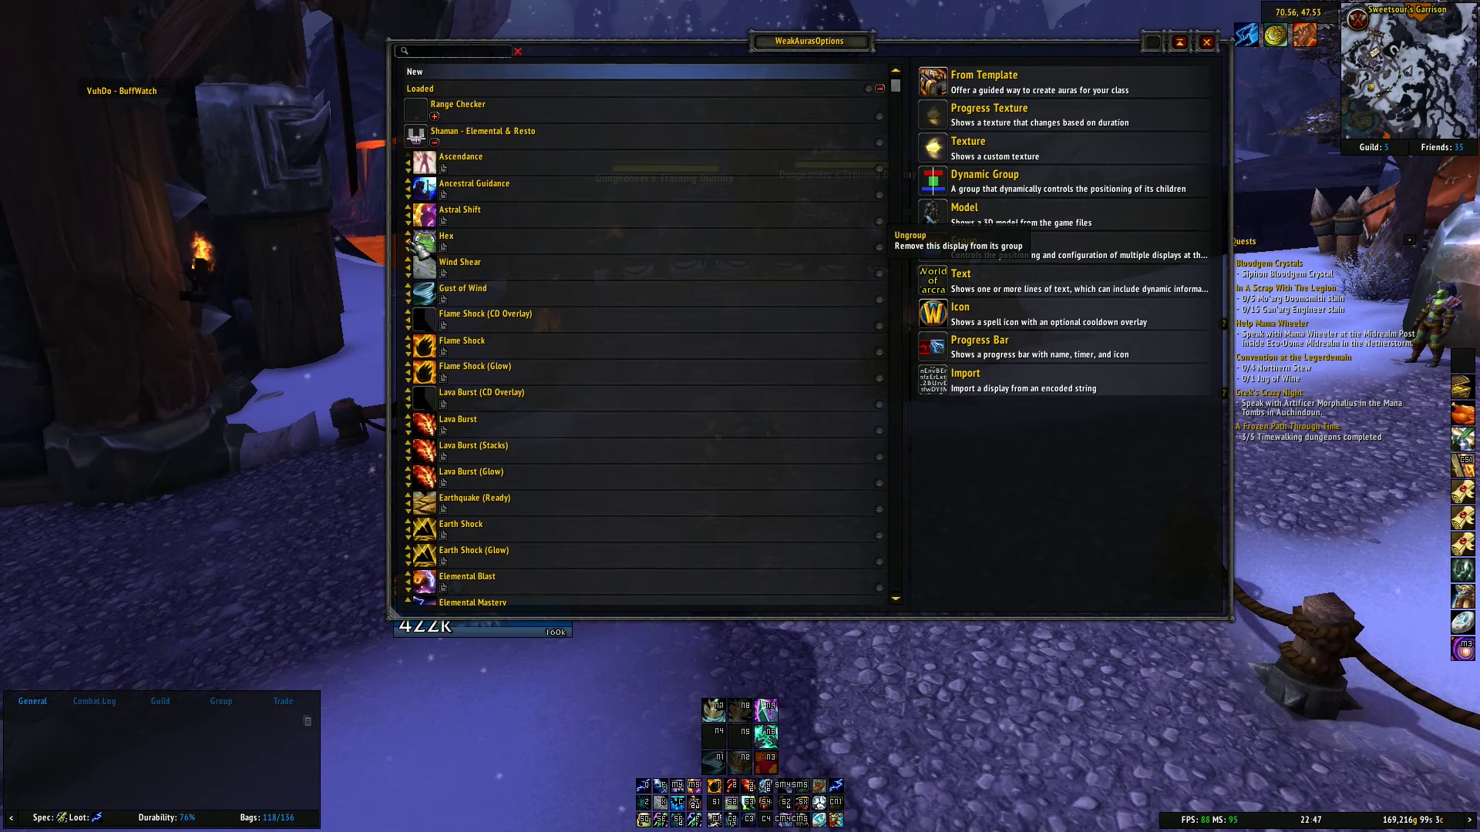
click(423, 243)
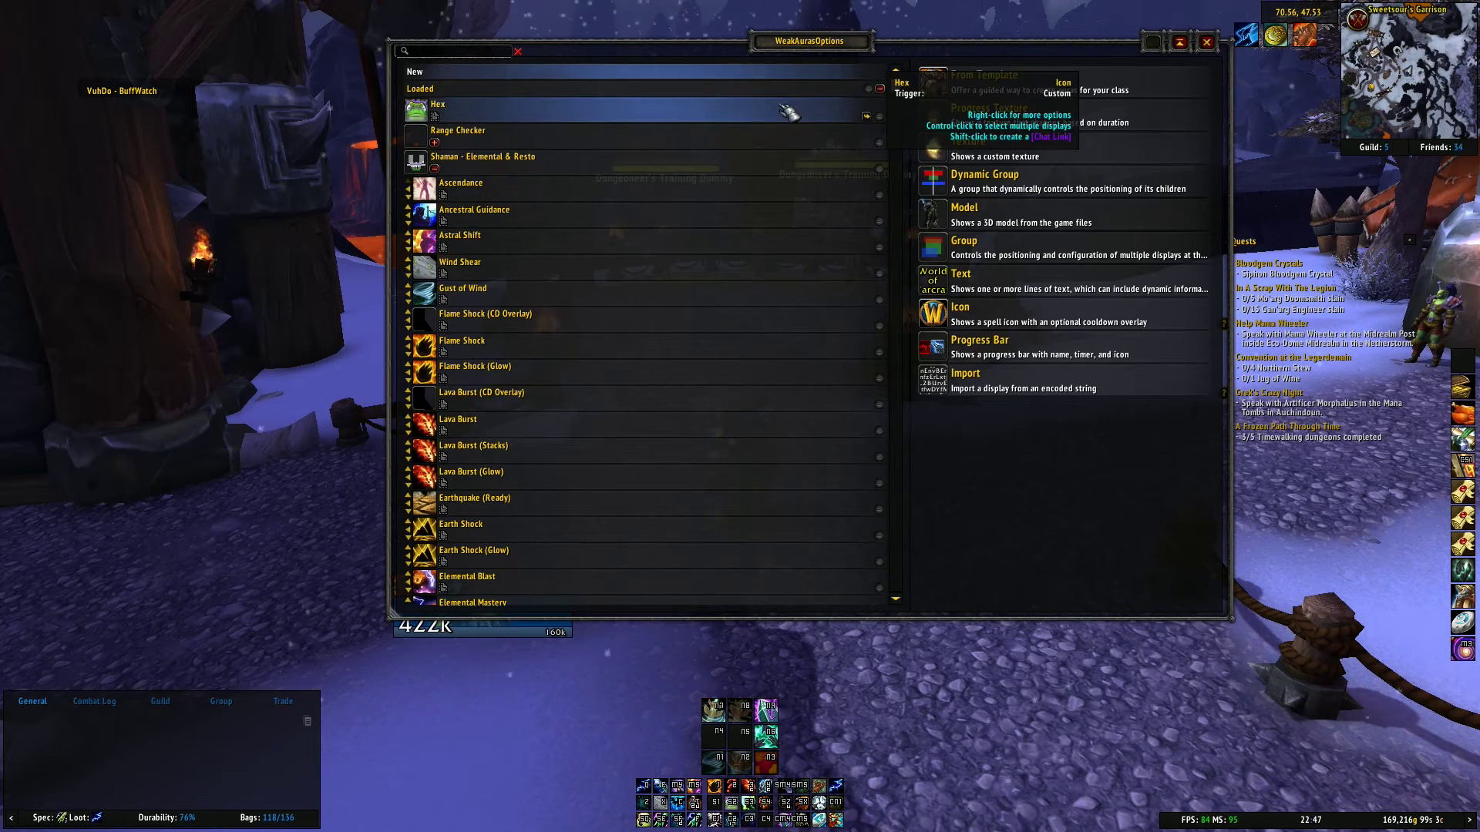
Put Hex back into the Shaman - Elemental & Resto group, where it appears as the last child
click(869, 117)
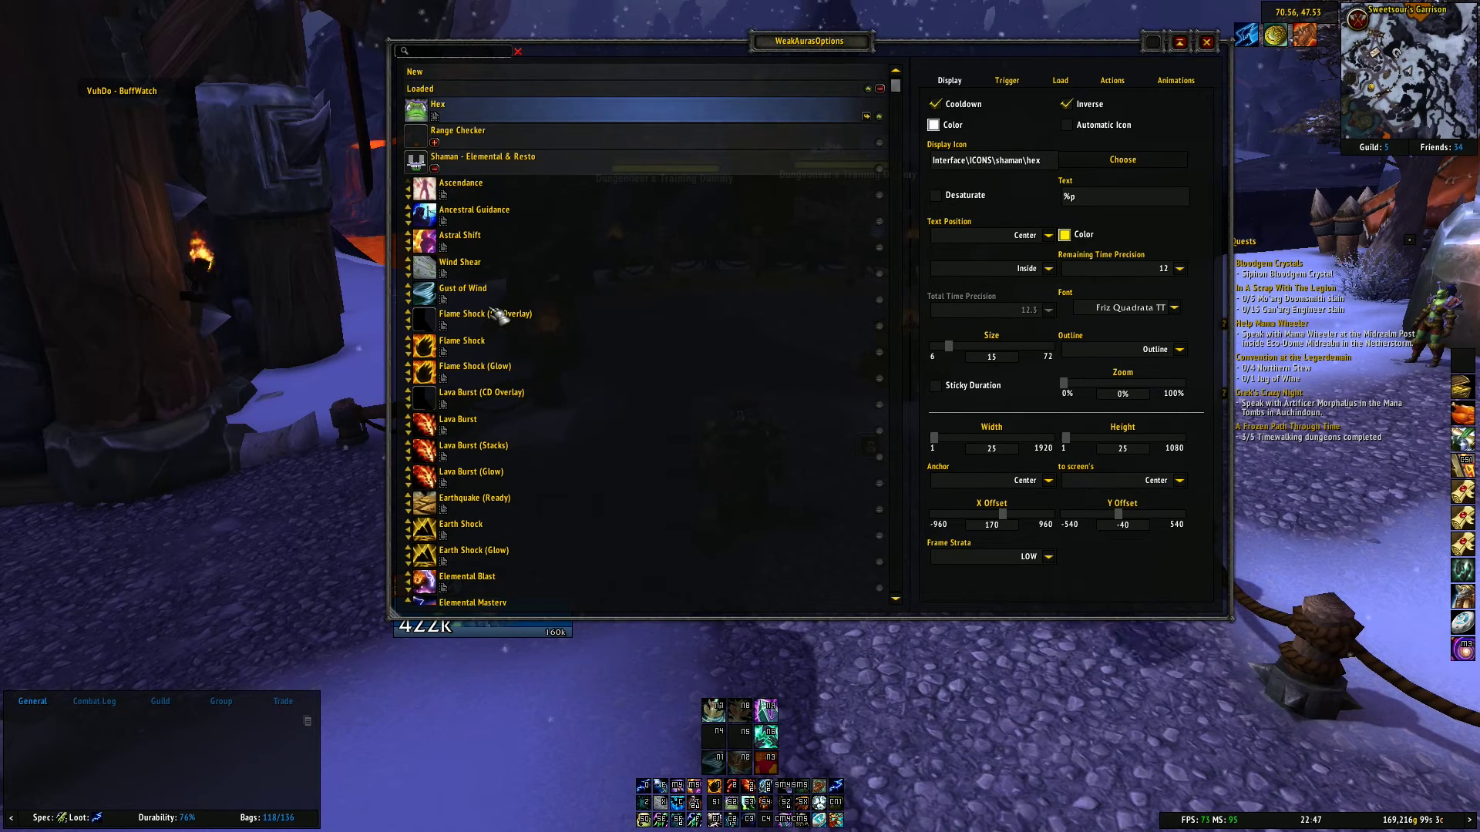
click(588, 163)
scroll(566, 360, down, 15)
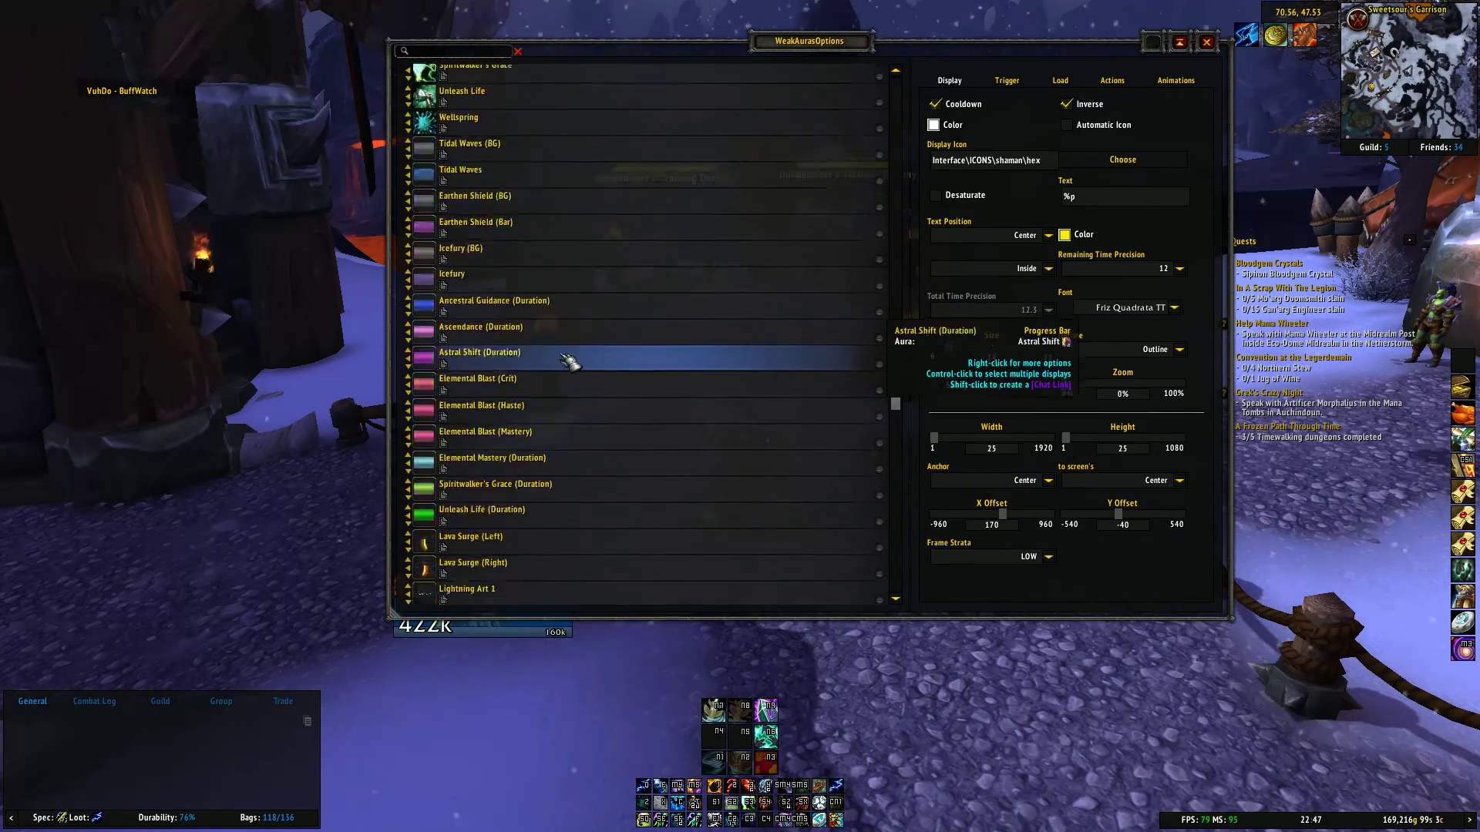
scroll(565, 368, down, 3)
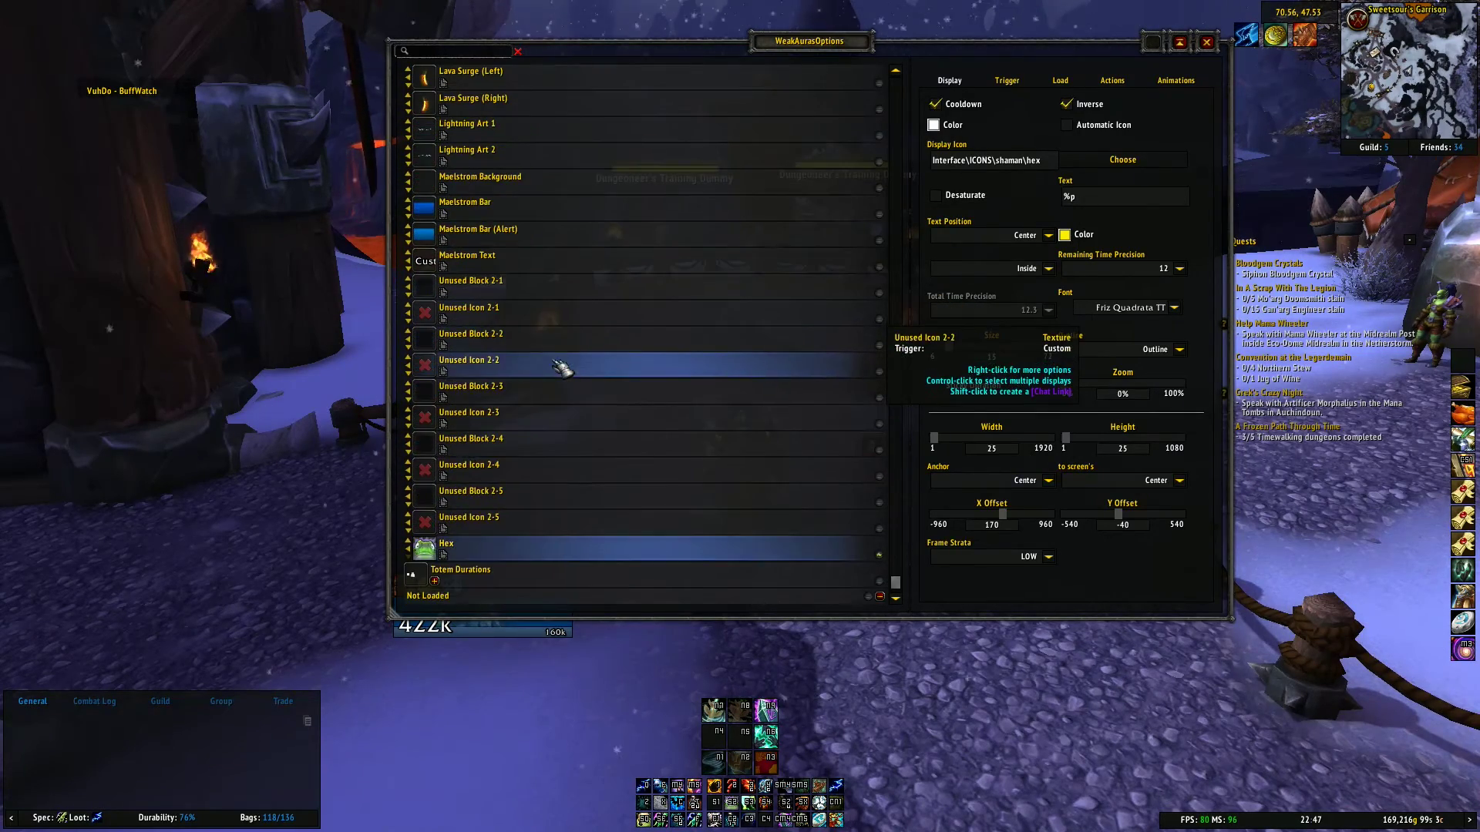
Move Hex up four places so it sits just after Unused Block 2-3, then review the list
click(408, 540)
click(407, 514)
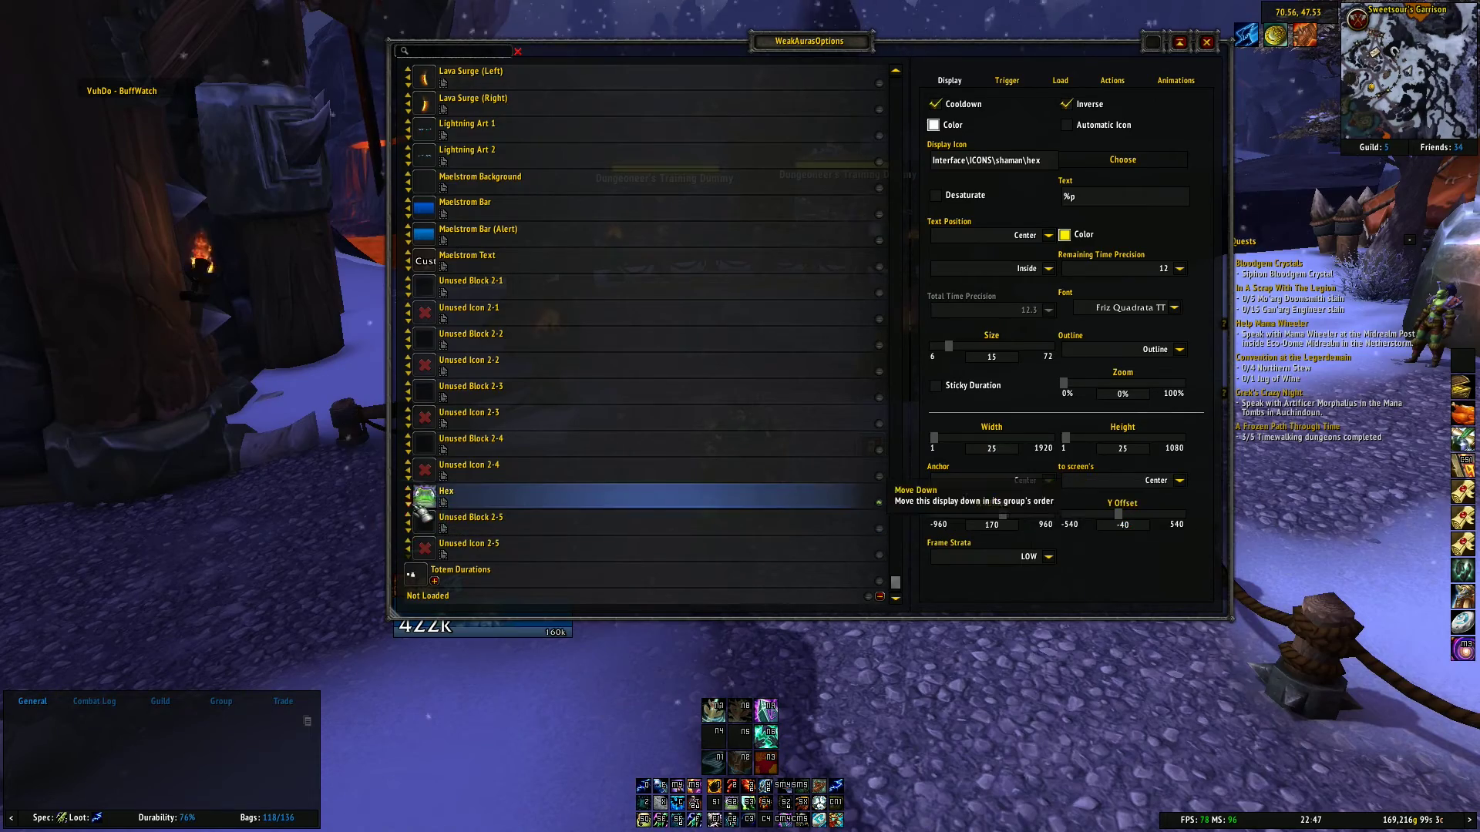
click(408, 487)
click(408, 461)
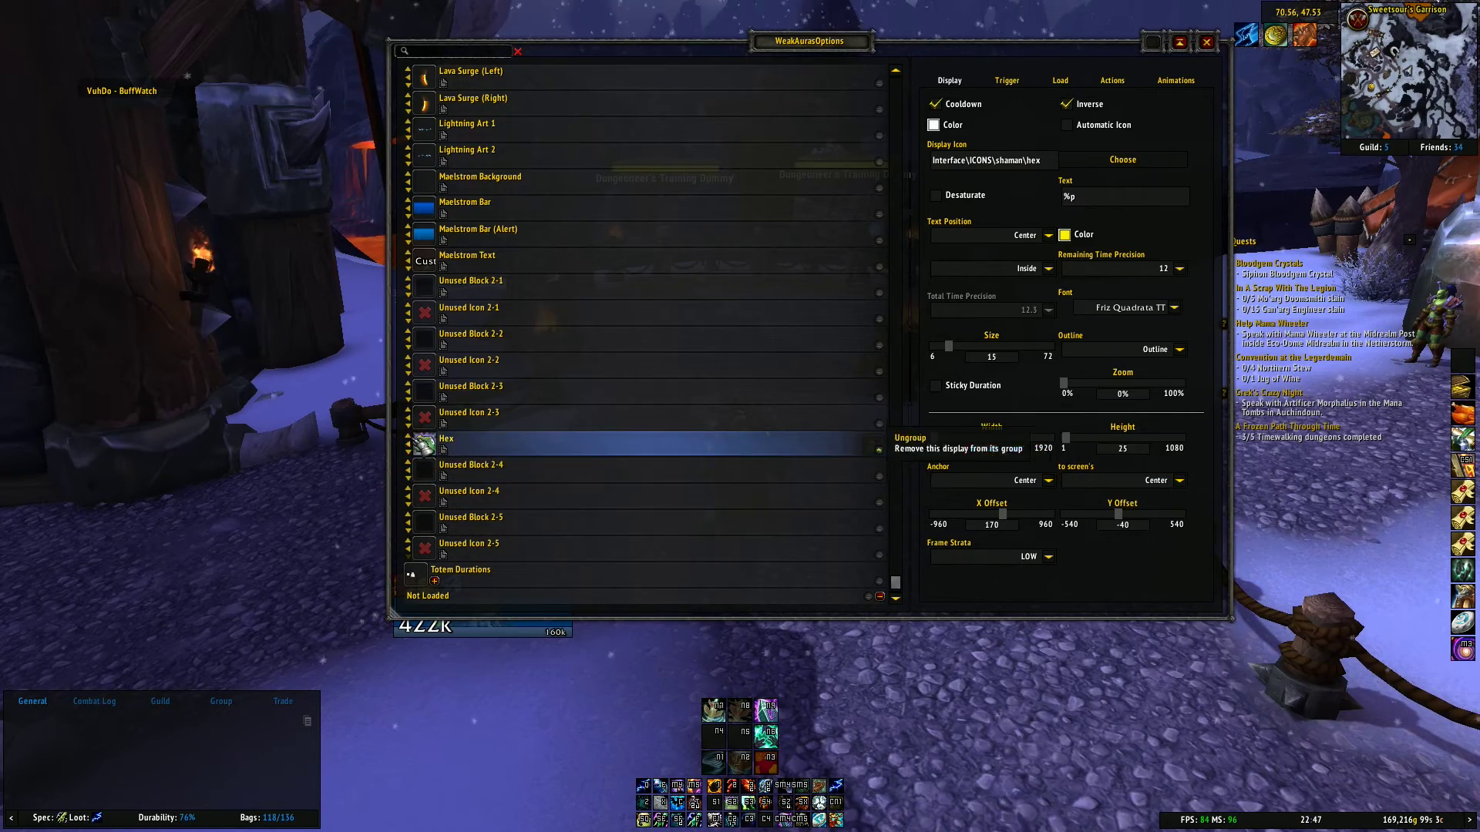
scroll(552, 409, up, 10)
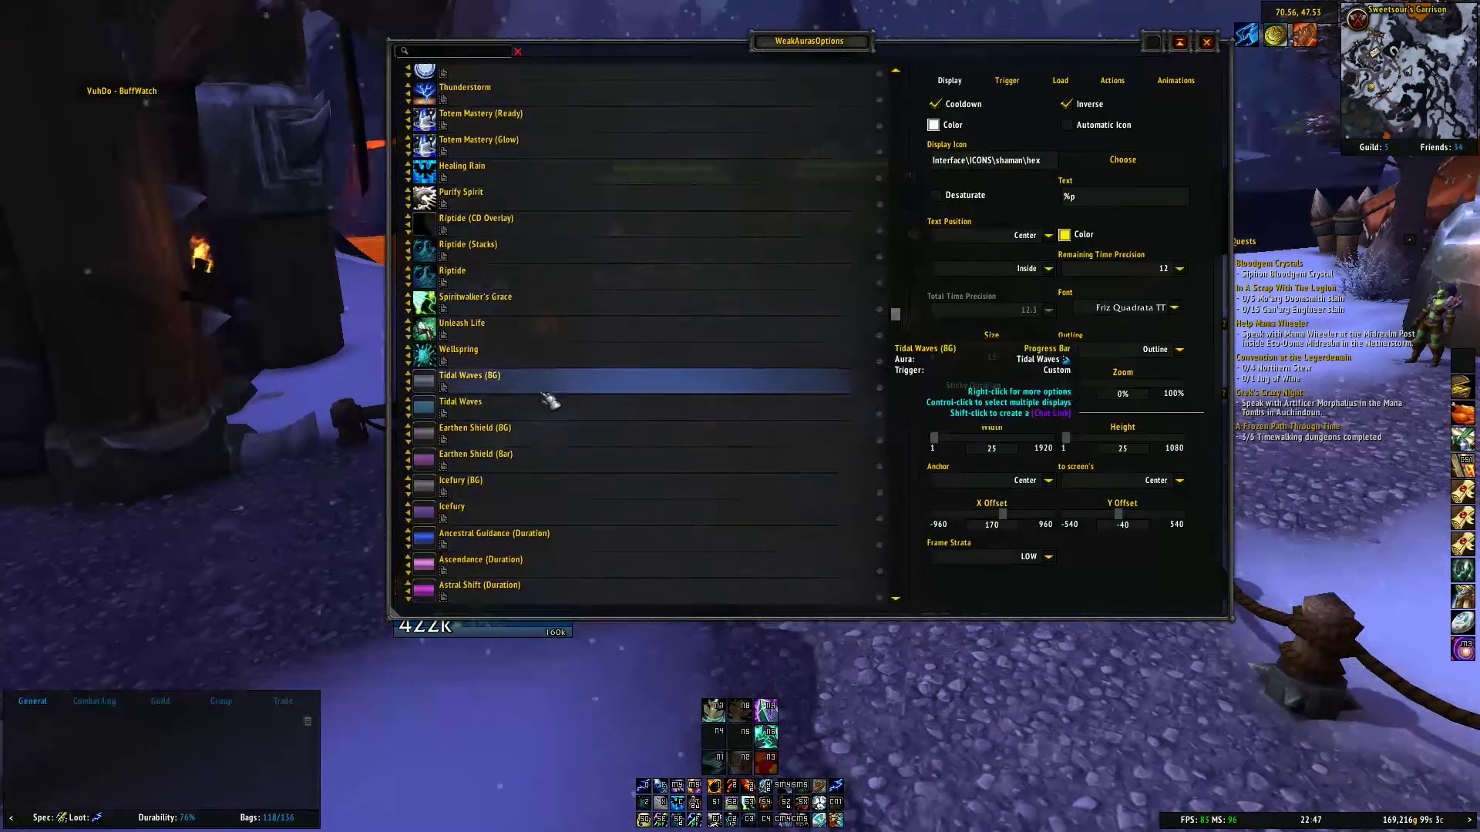
scroll(552, 409, up, 10)
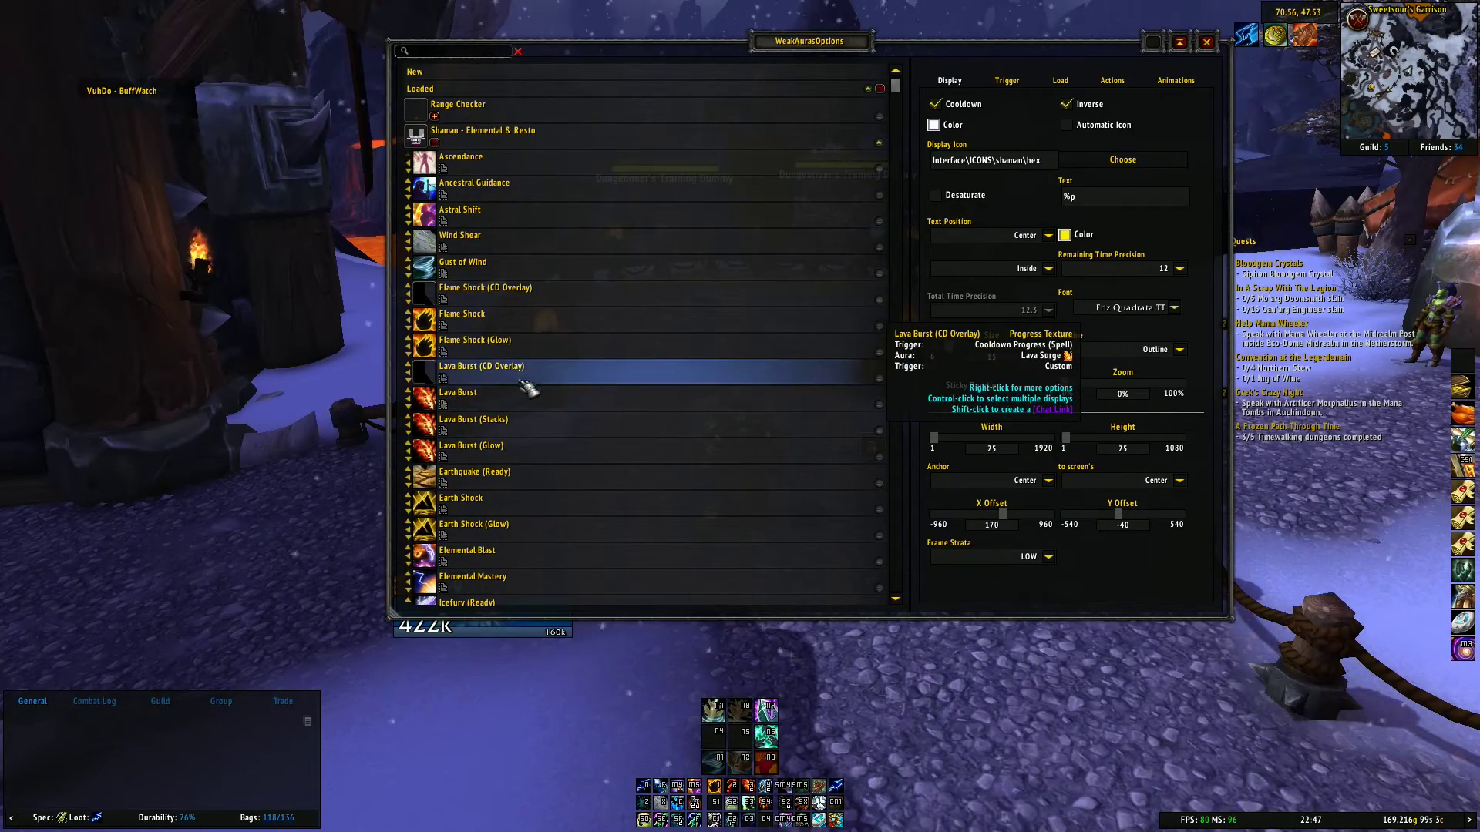
scroll(521, 392, down, 10)
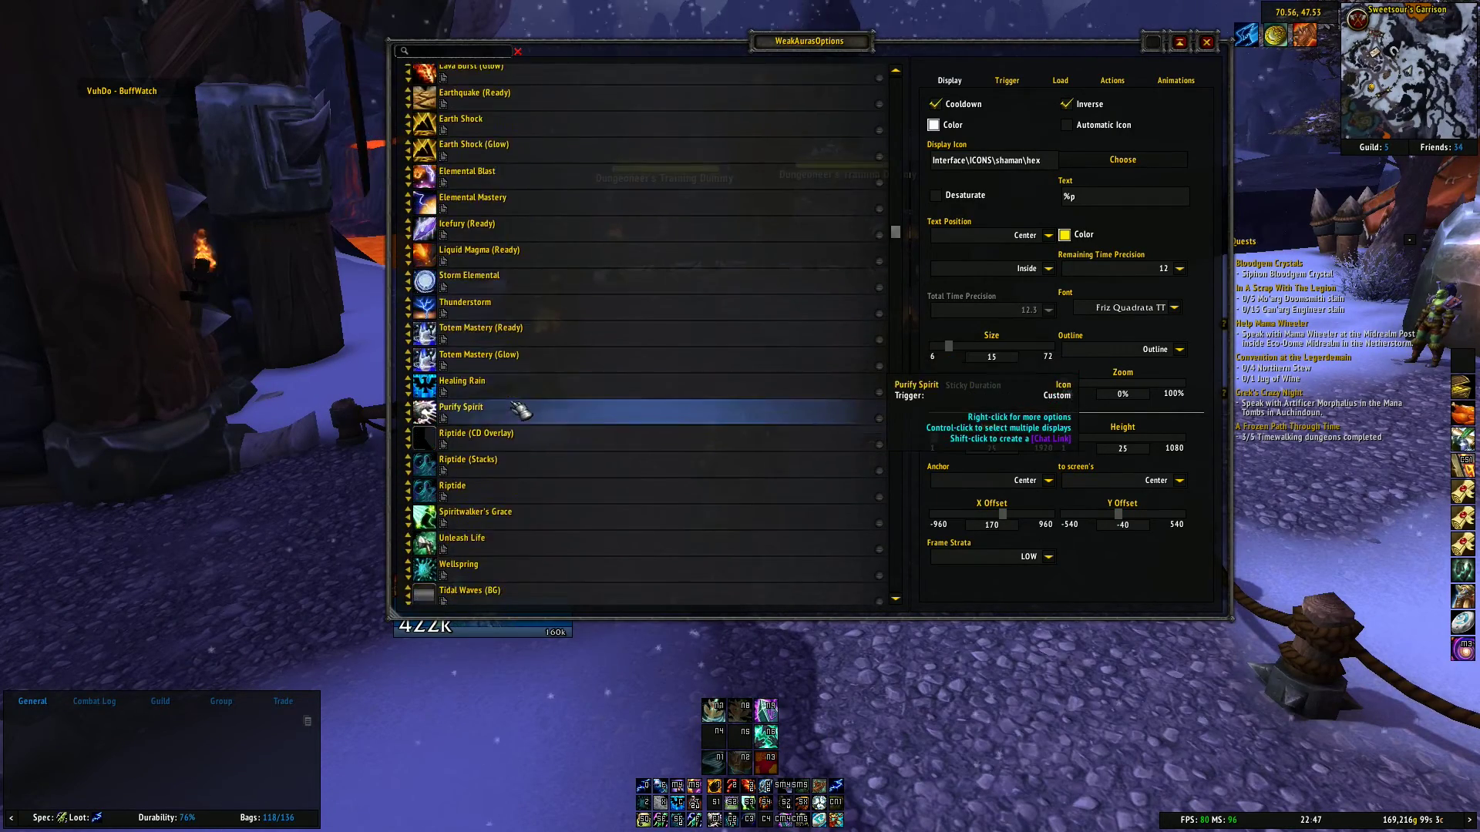
scroll(521, 410, down, 10)
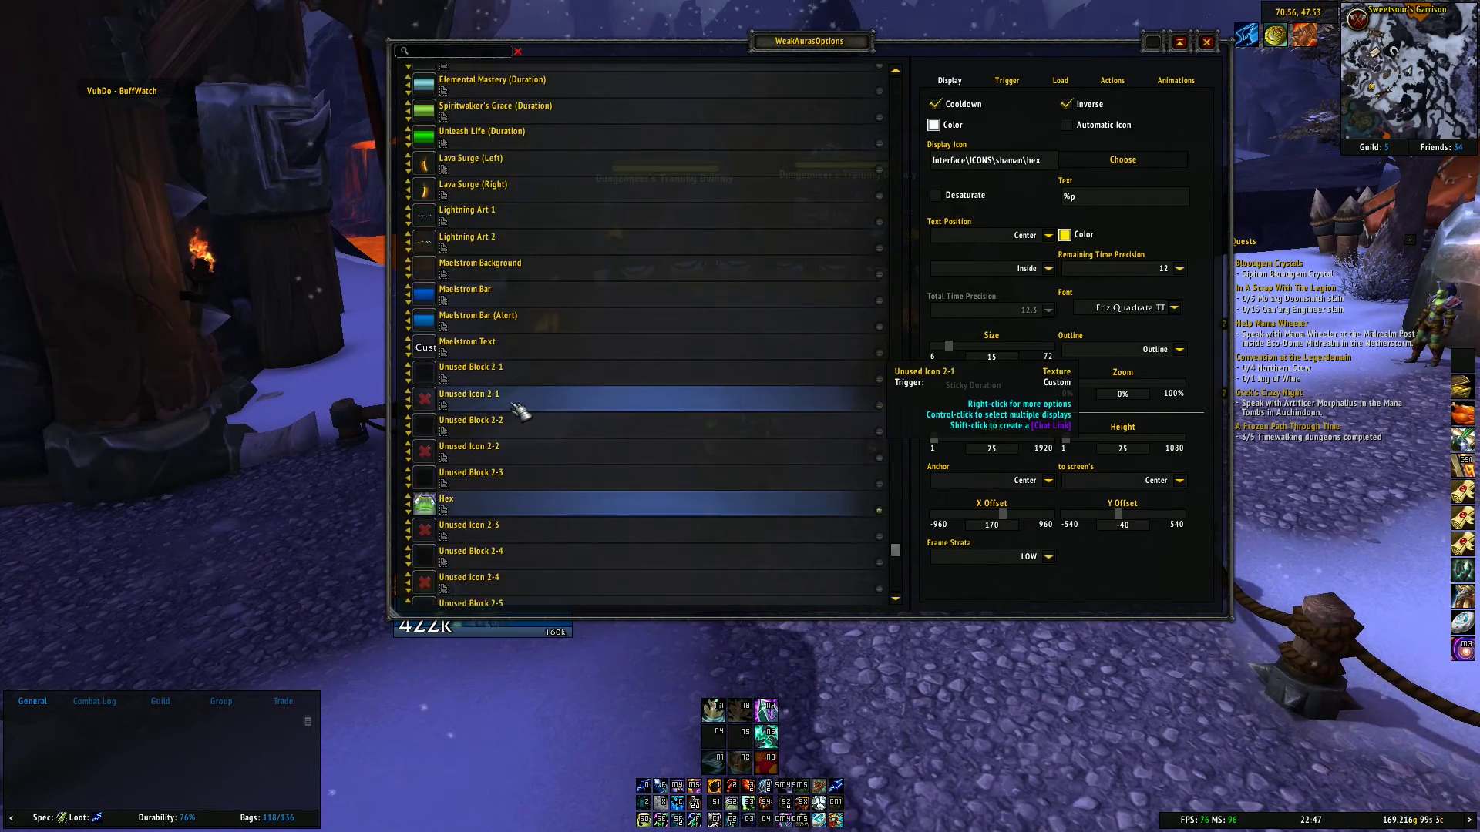
scroll(521, 412, up, 10)
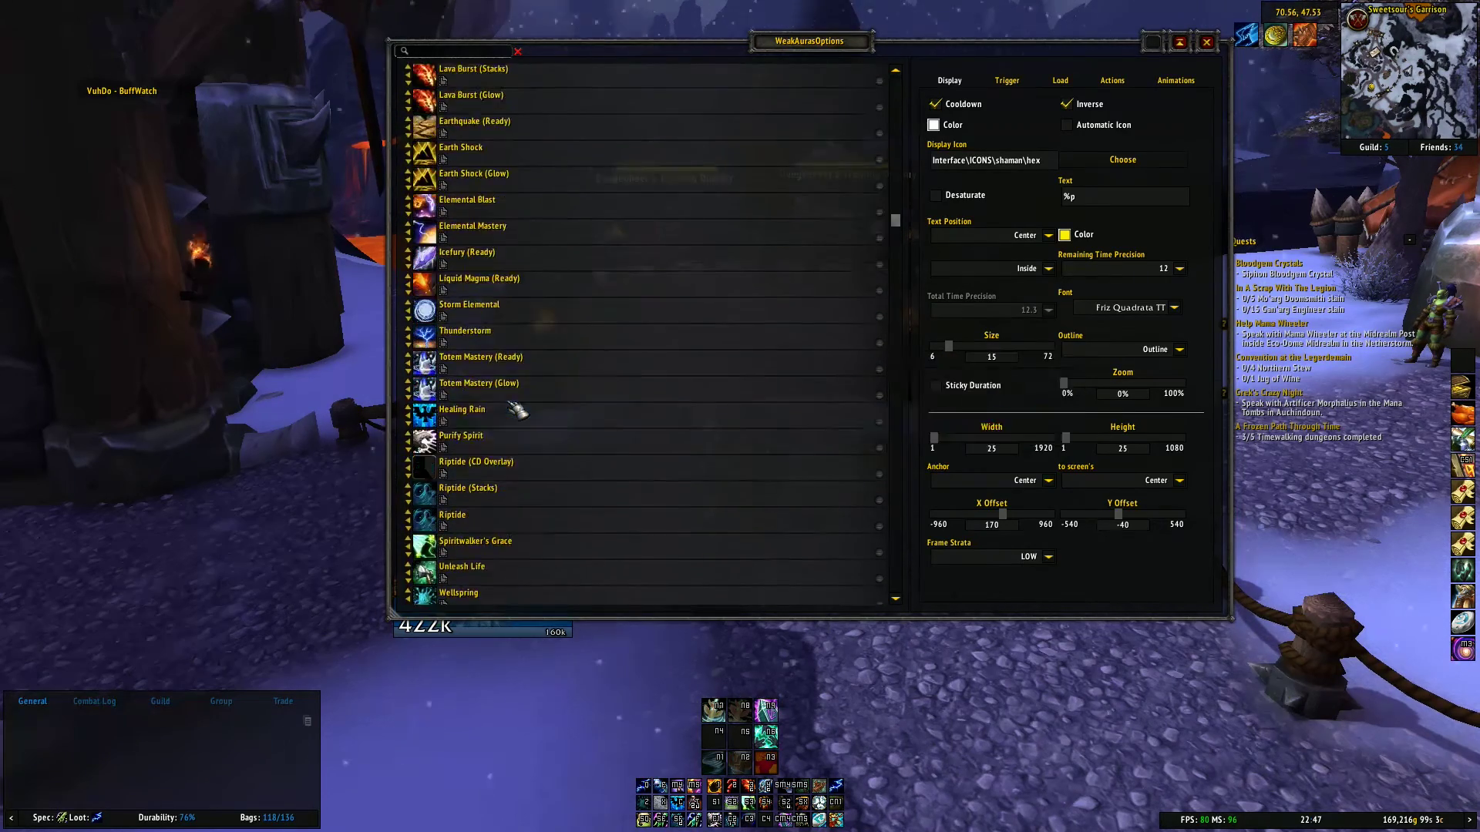
scroll(518, 408, up, 5)
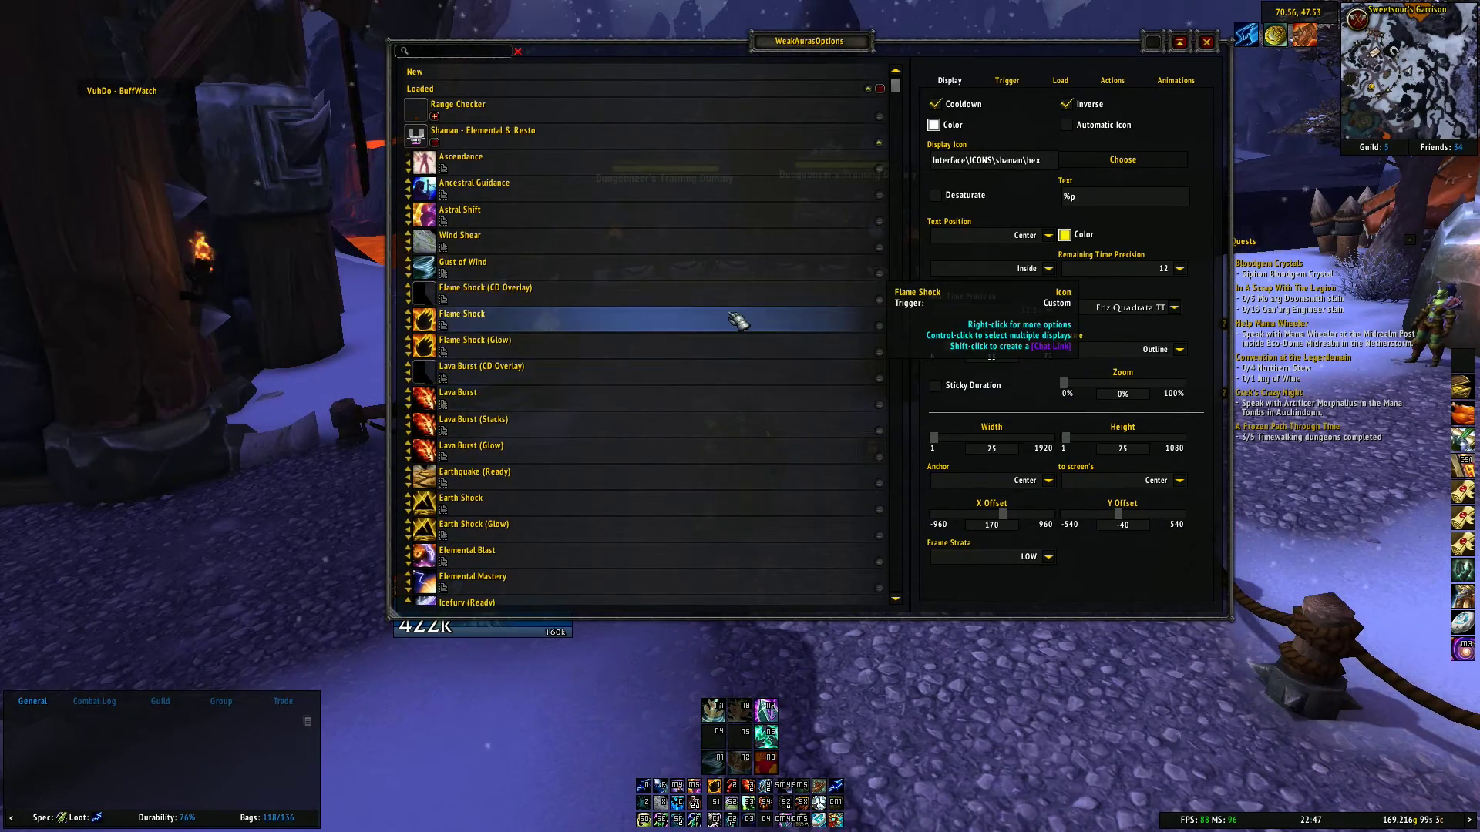